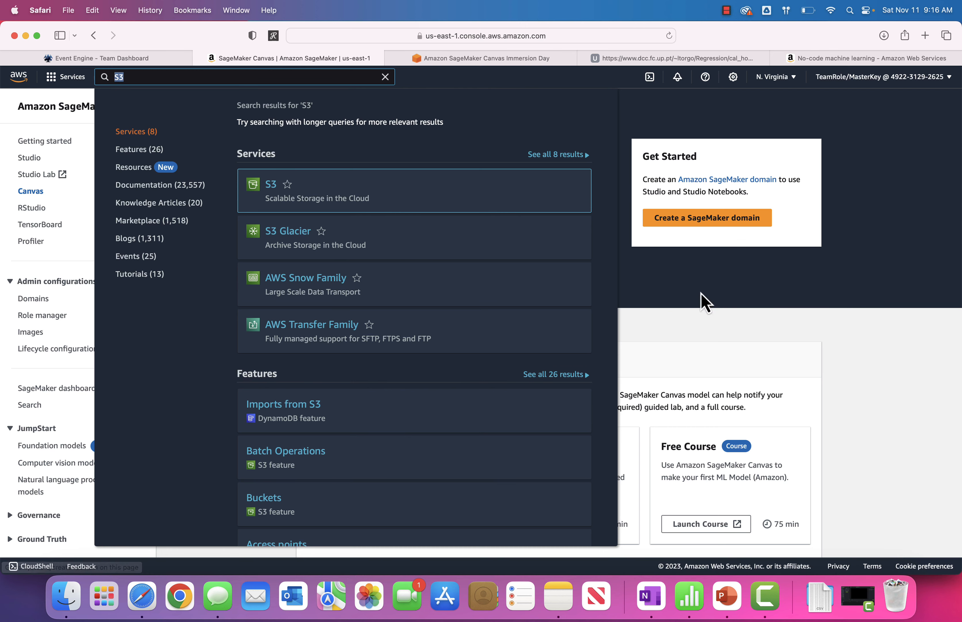
Close the service search results and start creating a new SageMaker domain from the Domains page
click(693, 348)
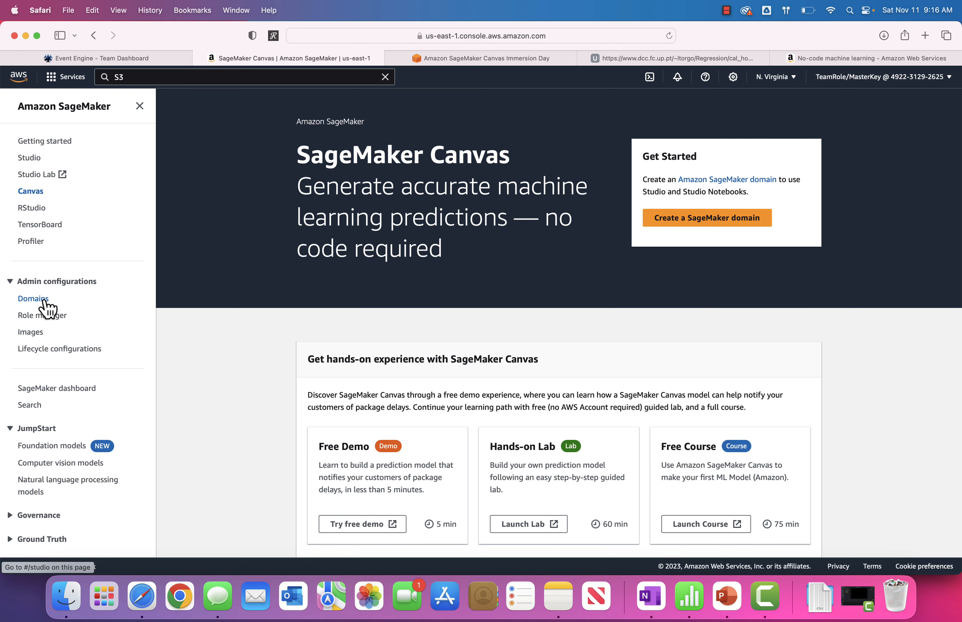
click(33, 299)
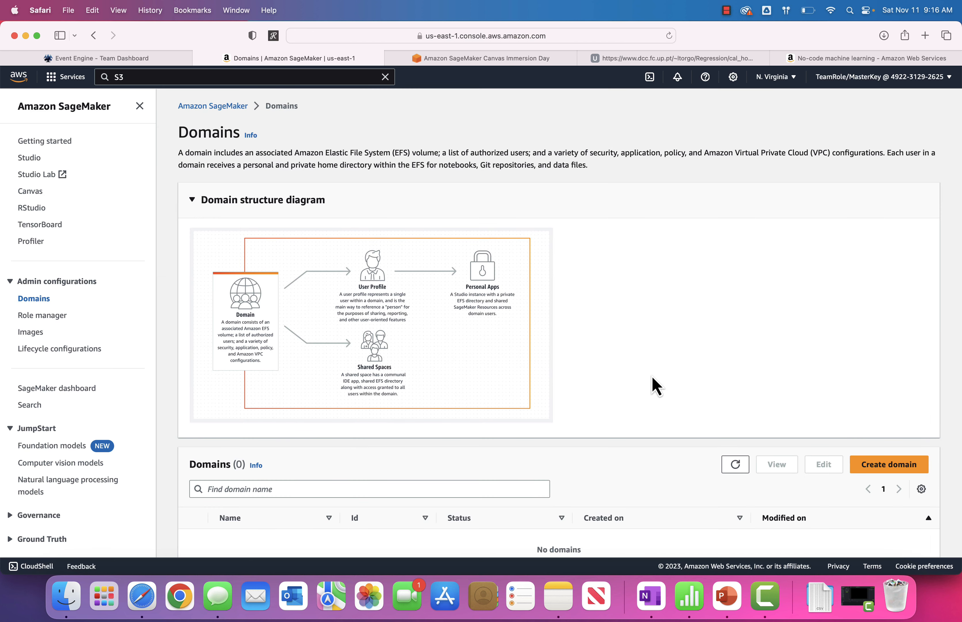
scroll(655, 387, down, 2)
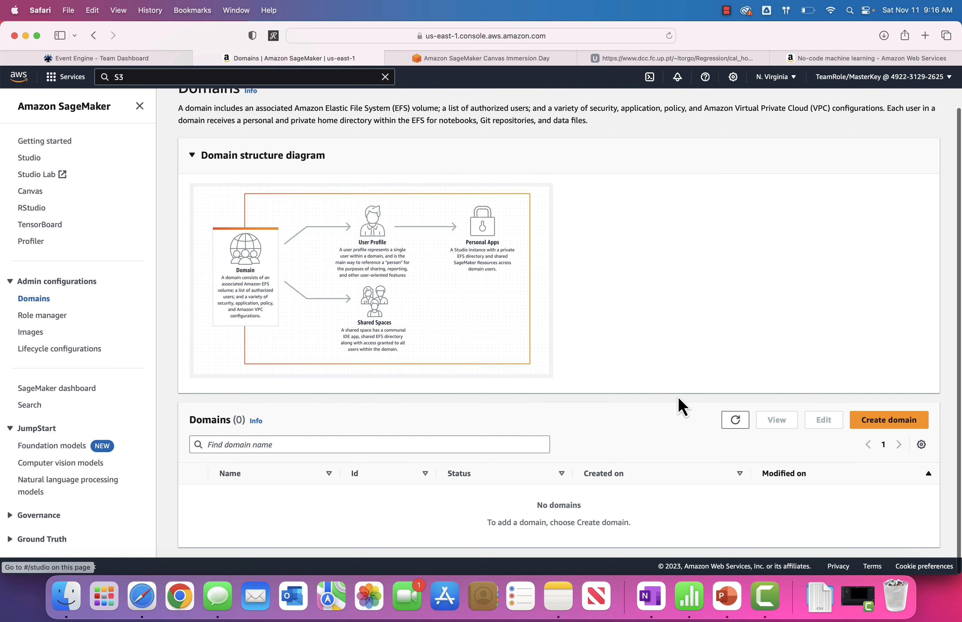
click(883, 423)
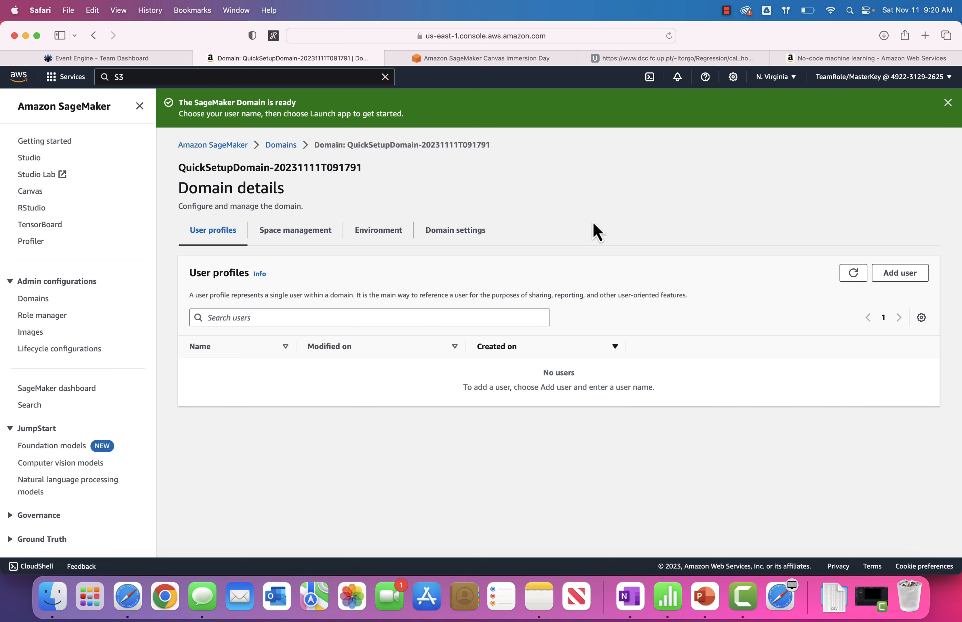
Open the details of QuickSetupDomain-20231111T091791 from the Domains list and dismiss the notification
click(40, 300)
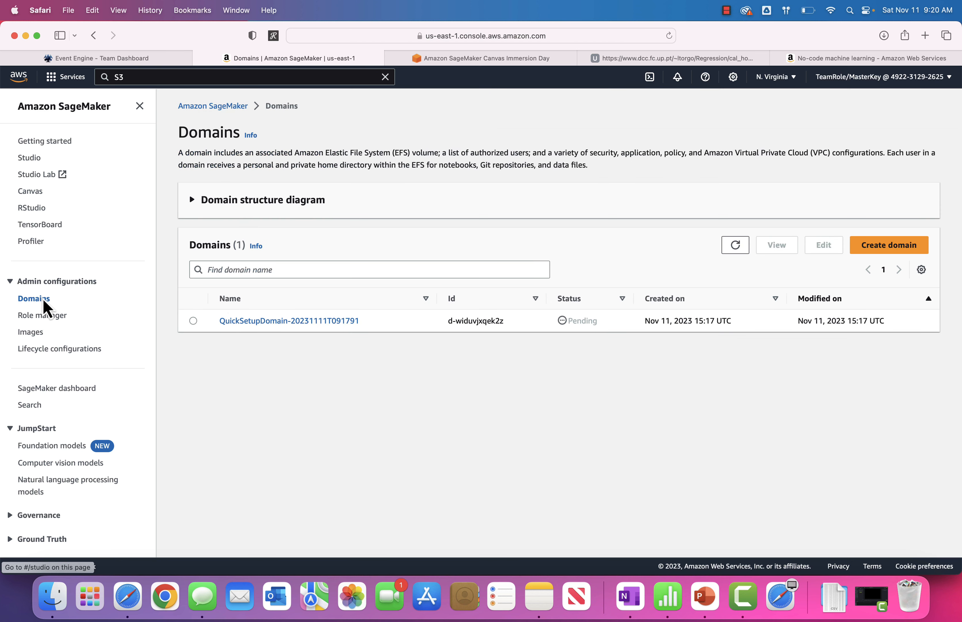
click(265, 322)
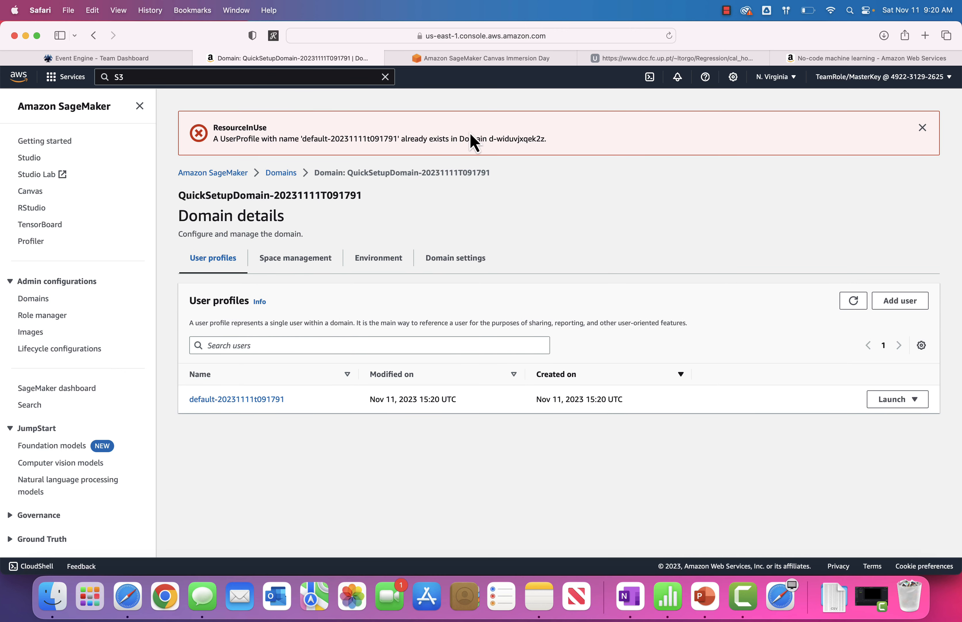
click(922, 128)
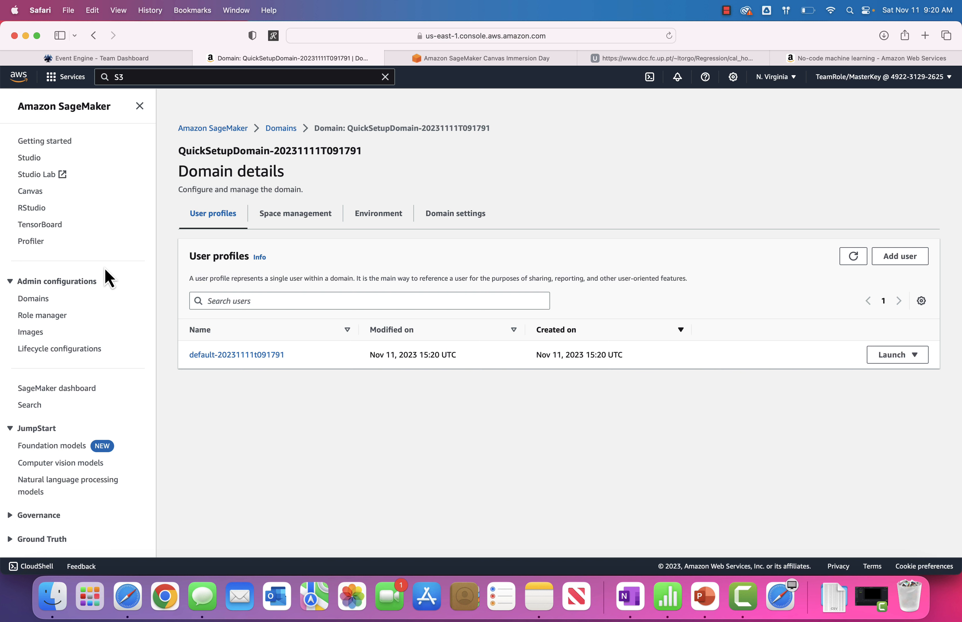
Launch SageMaker Canvas for the default user profile and skip the welcome tutorials
click(32, 193)
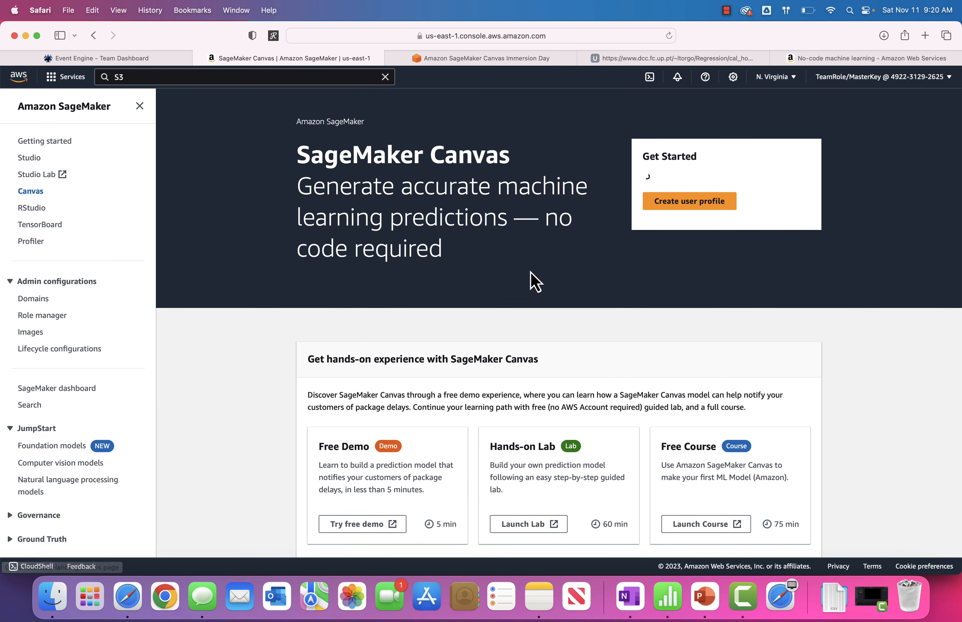
click(687, 224)
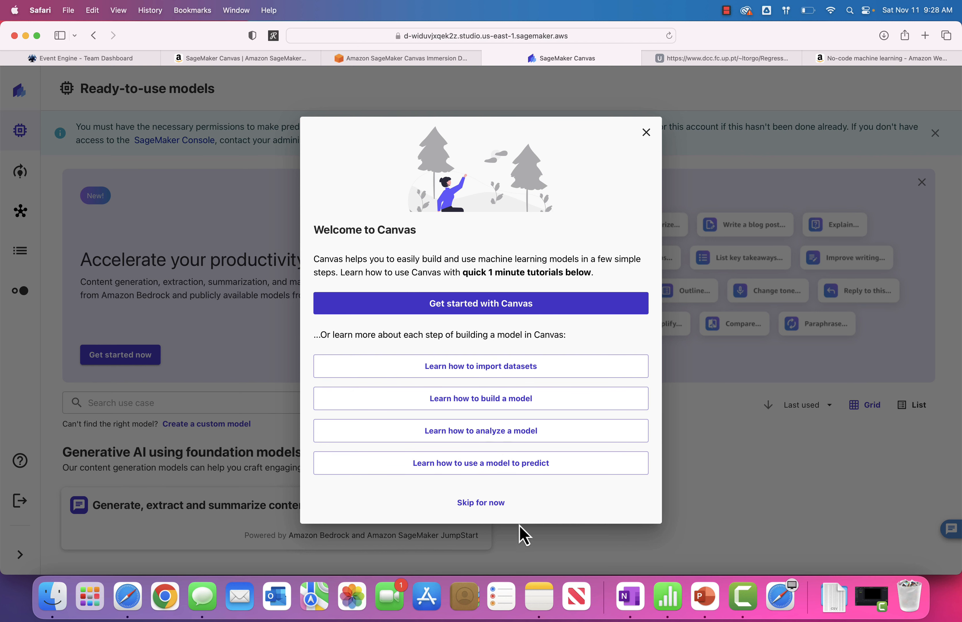
click(487, 505)
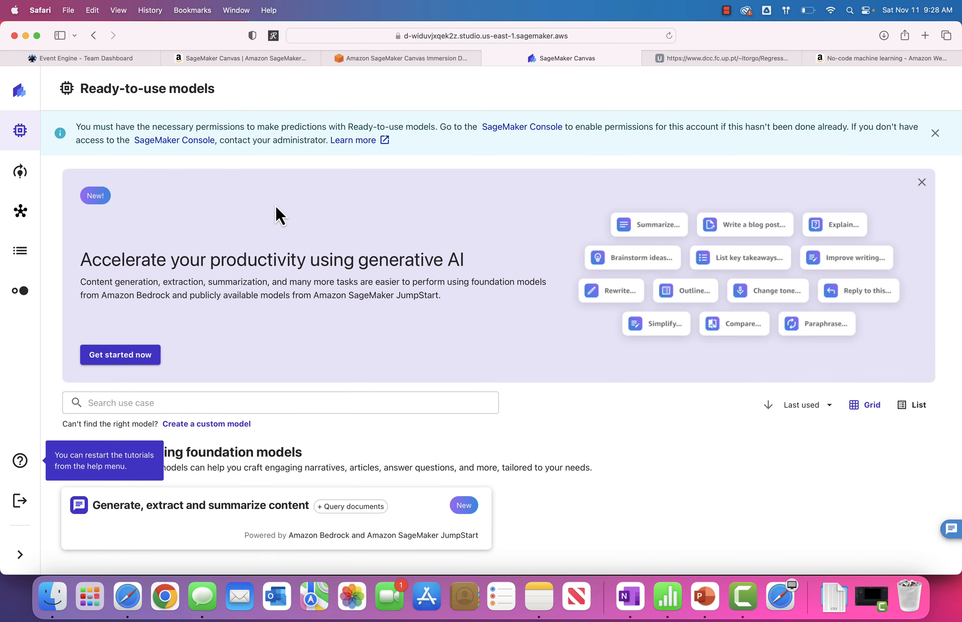
Look over the Datasets and My models pages in Canvas, ending on the Datasets page
click(20, 252)
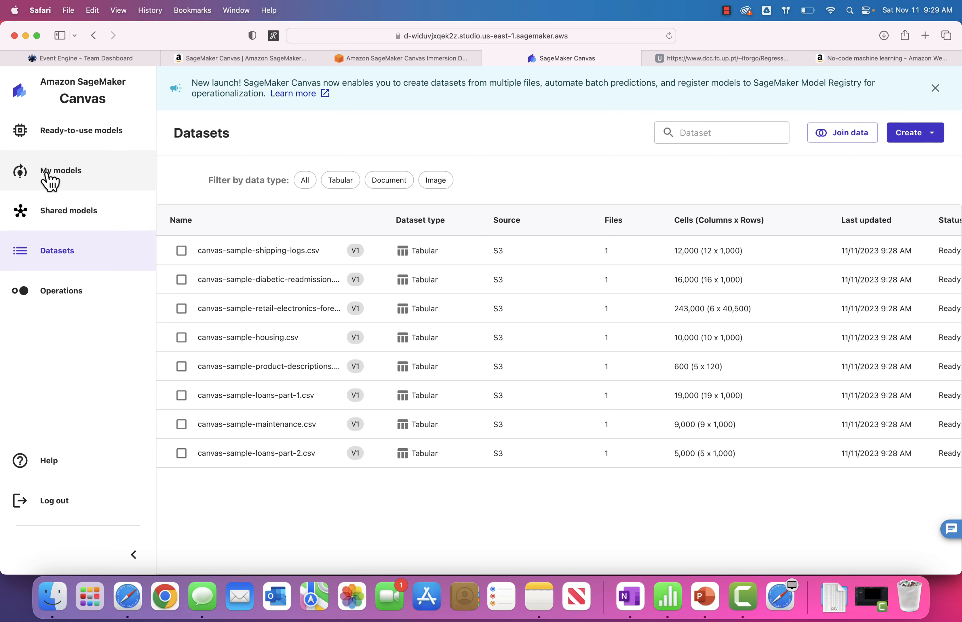
click(50, 181)
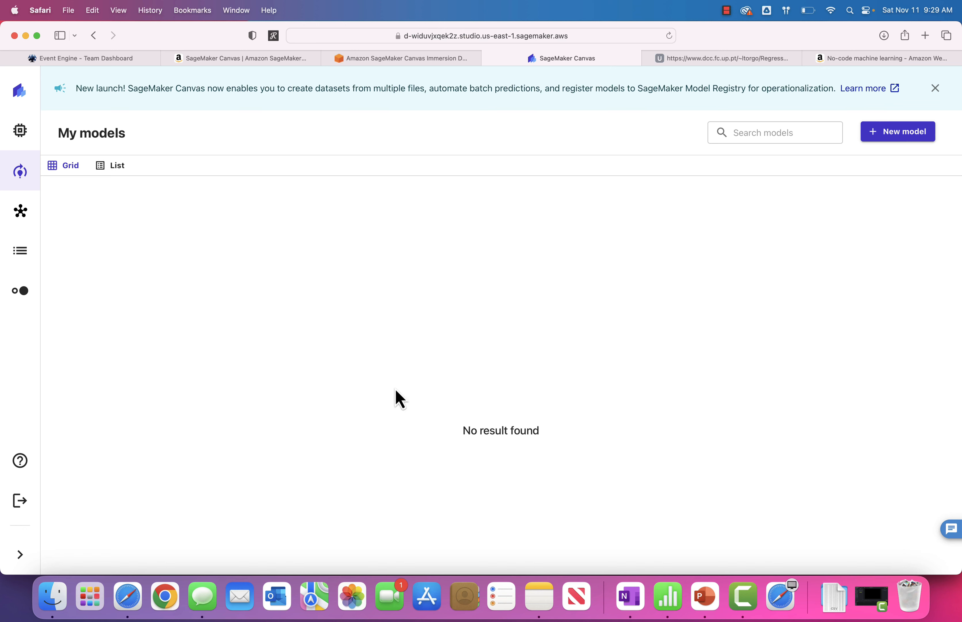
click(23, 263)
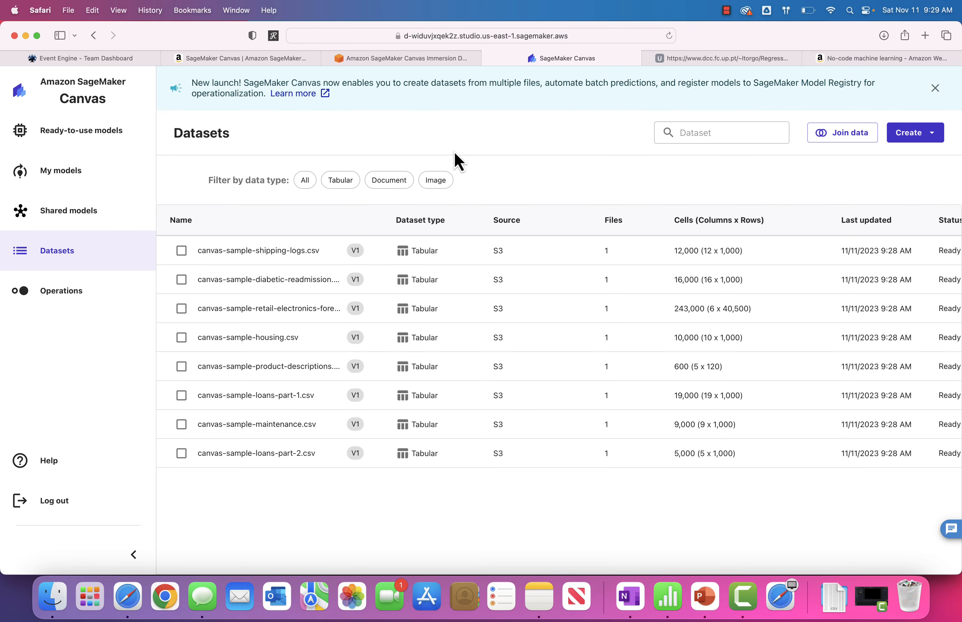
Create a new tabular dataset named housing
click(934, 142)
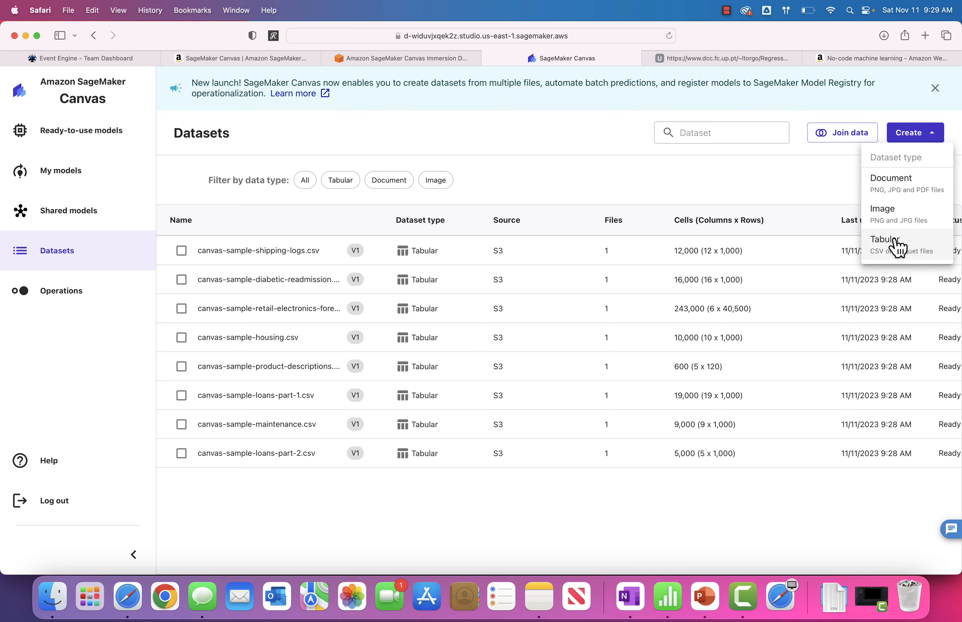
click(898, 247)
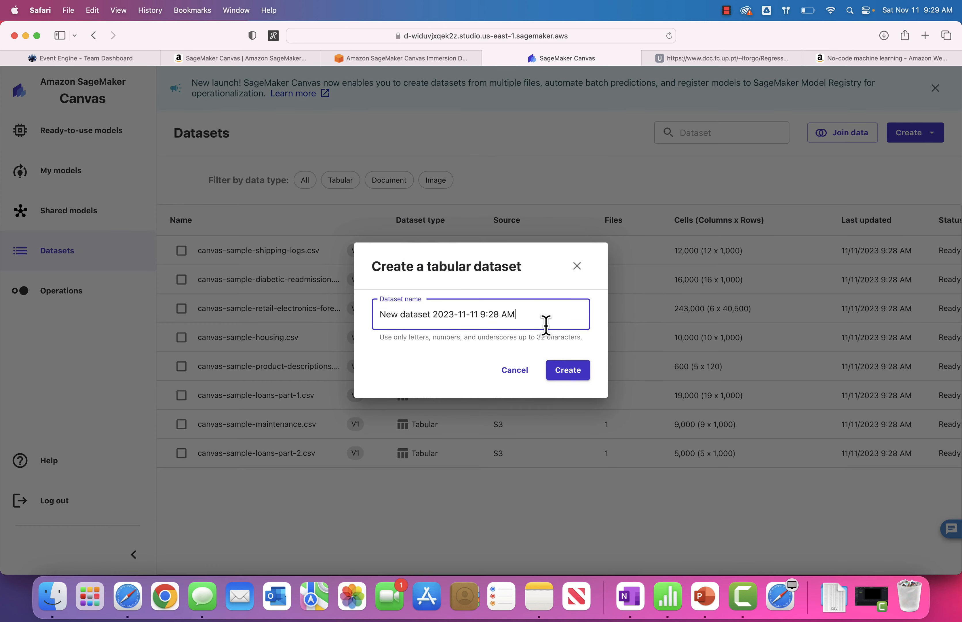
drag(528, 314, 255, 276)
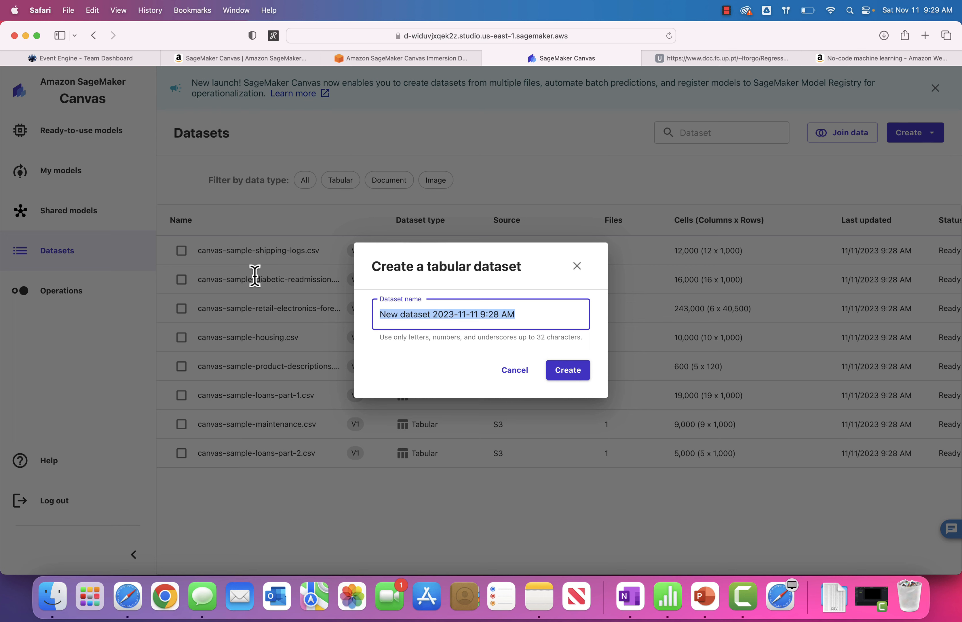
text(housing)
click(573, 373)
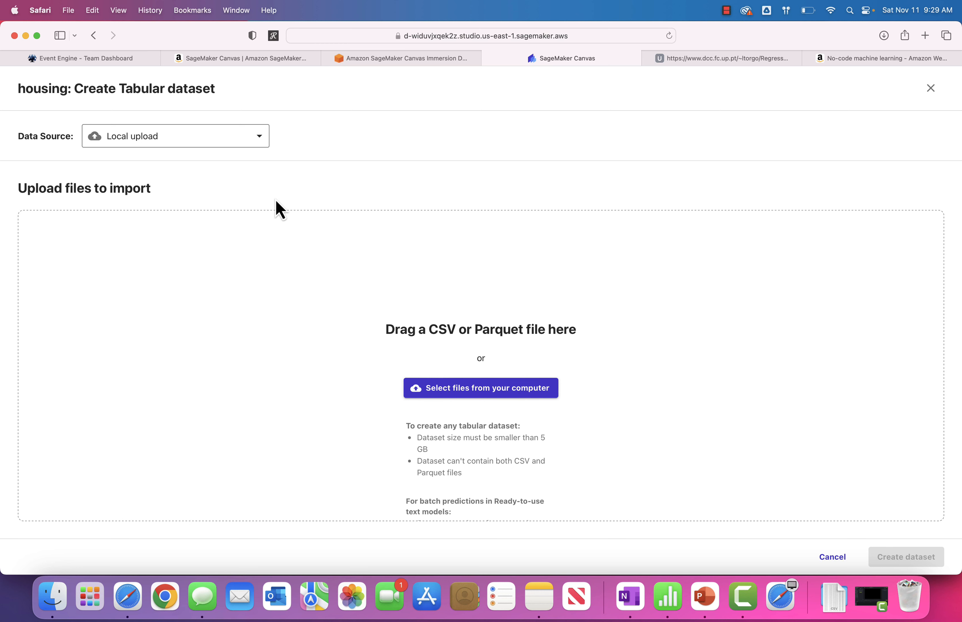
Examine the data sources available for importing the housing dataset, from local upload through the SaaS connectors
click(260, 139)
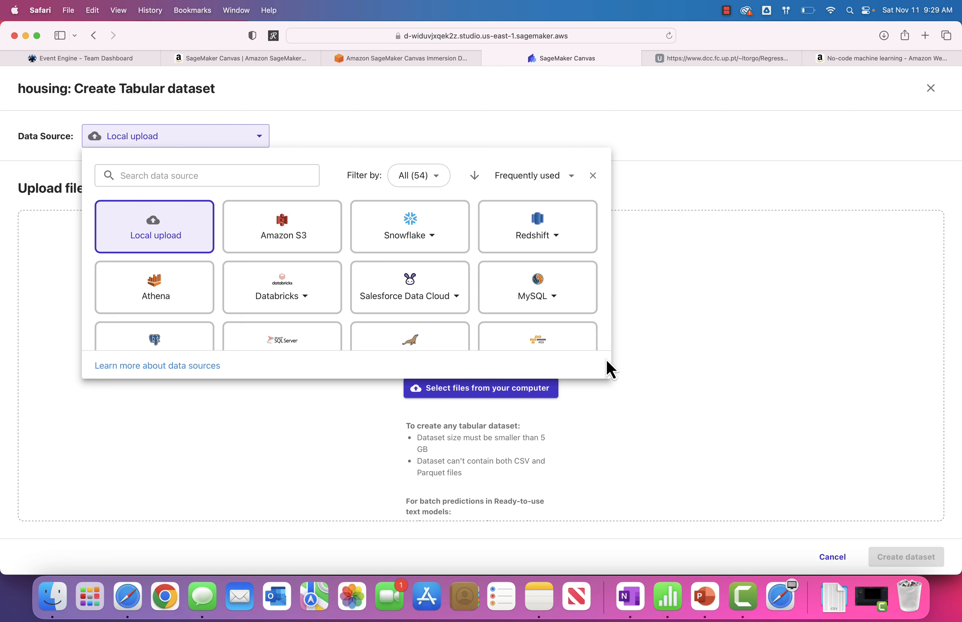
scroll(382, 311, down, 1)
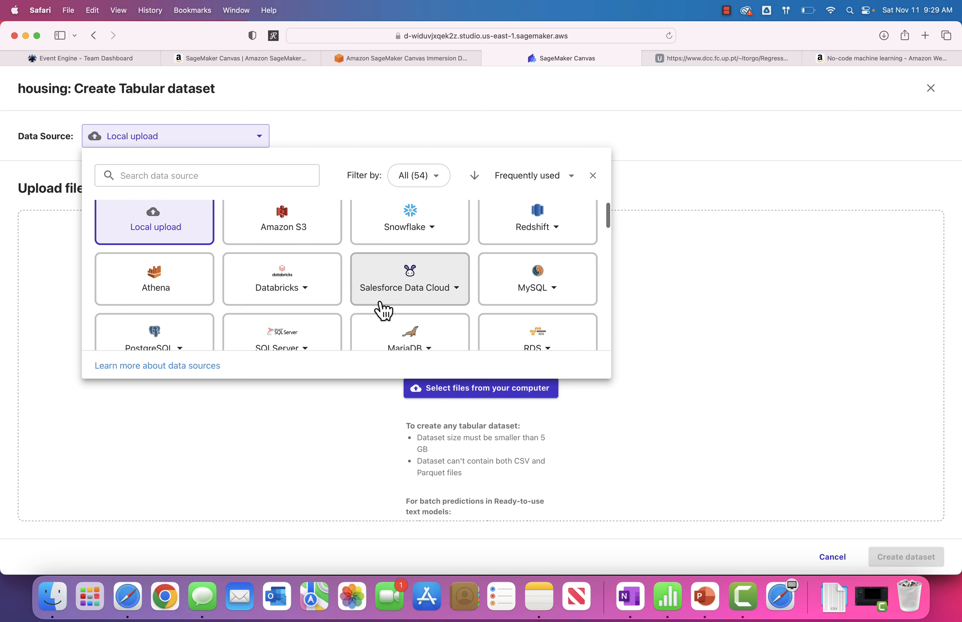
scroll(208, 301, down, 3)
scroll(297, 306, down, 5)
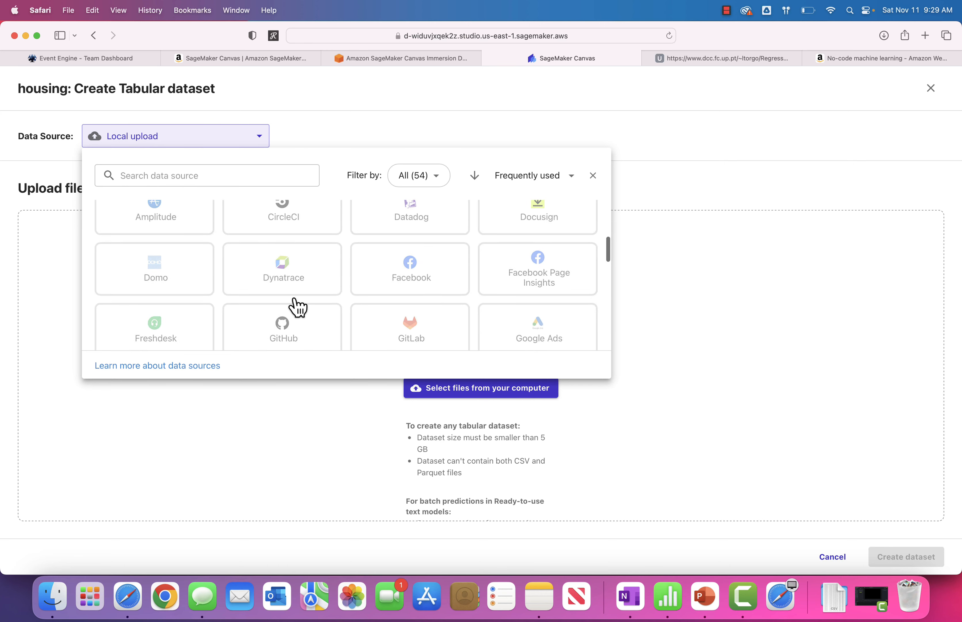
scroll(297, 308, down, 10)
scroll(297, 307, up, 12)
scroll(304, 309, down, 2)
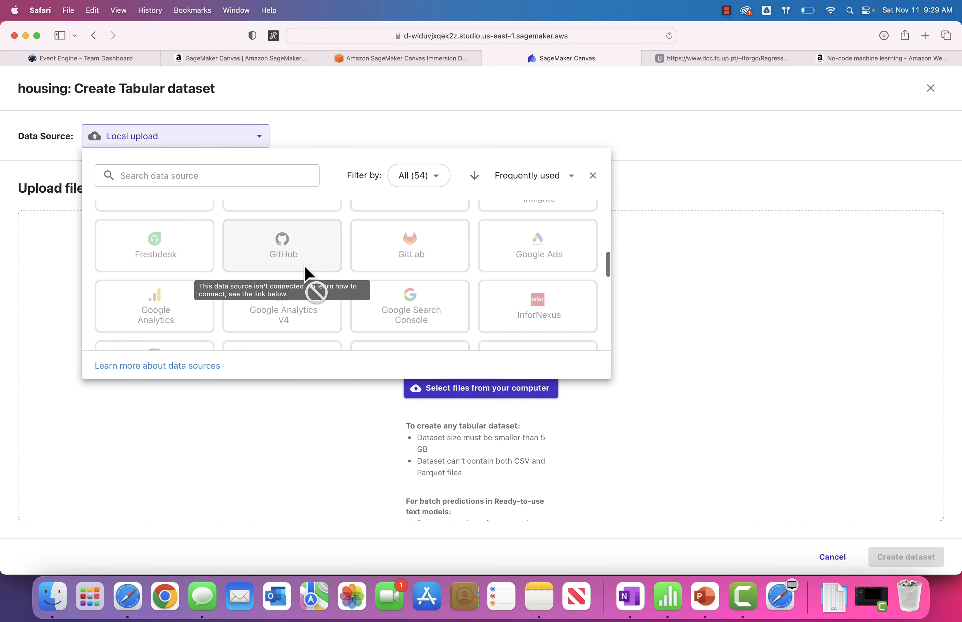
scroll(305, 267, down, 10)
scroll(299, 275, up, 15)
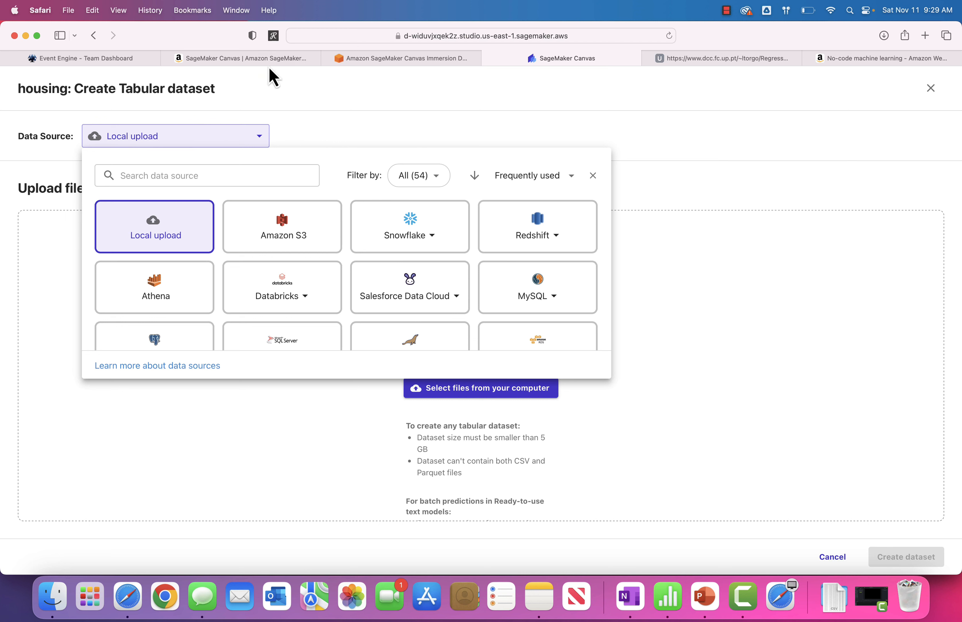
Open the S3 service in a new browser tab from the AWS console search and close the Canvas Immersion Day workshop tab
click(420, 60)
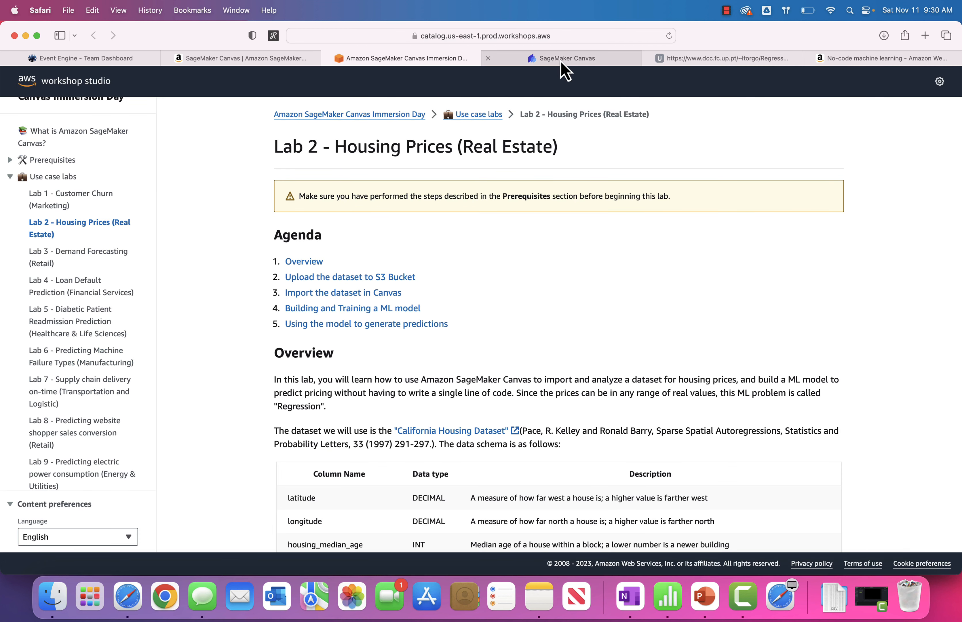
click(586, 59)
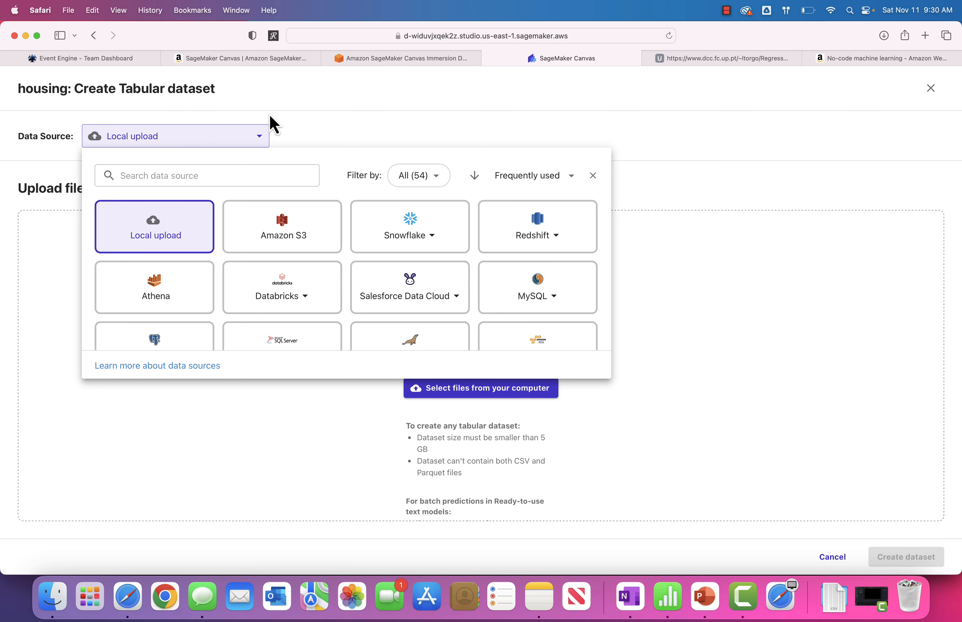
click(210, 67)
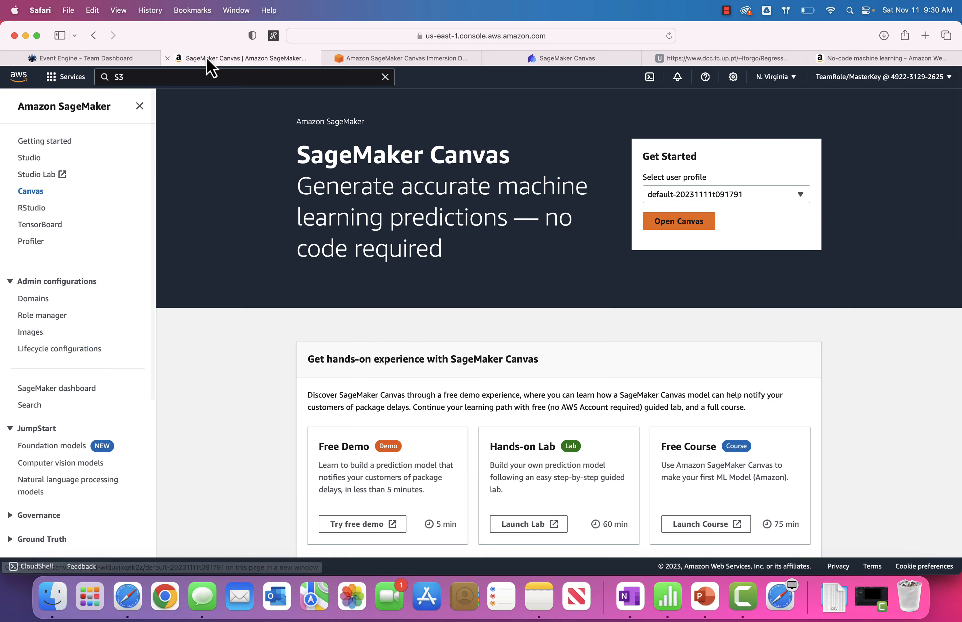
click(227, 77)
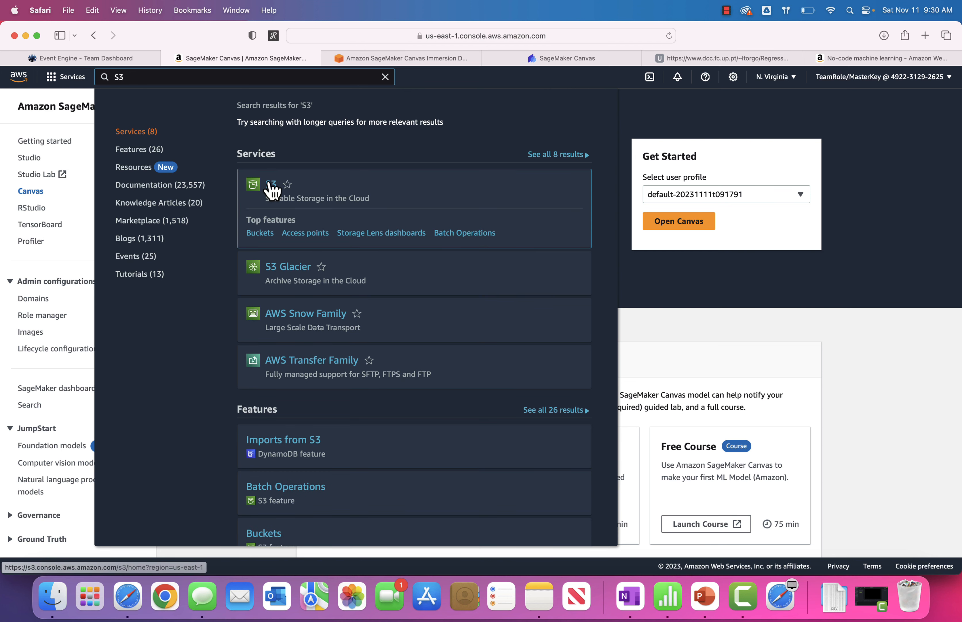
right_click(273, 190)
click(283, 186)
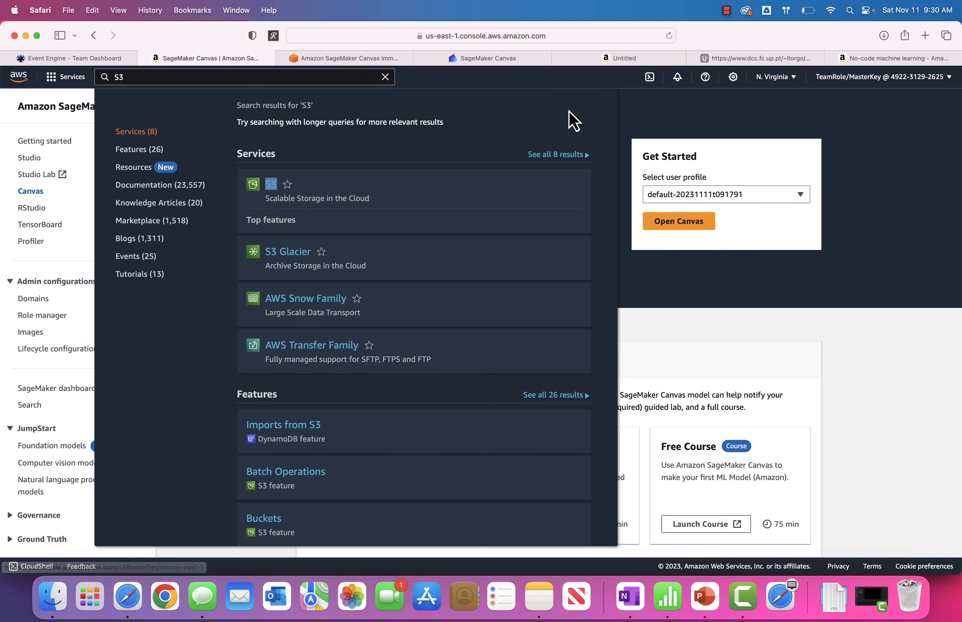
click(282, 57)
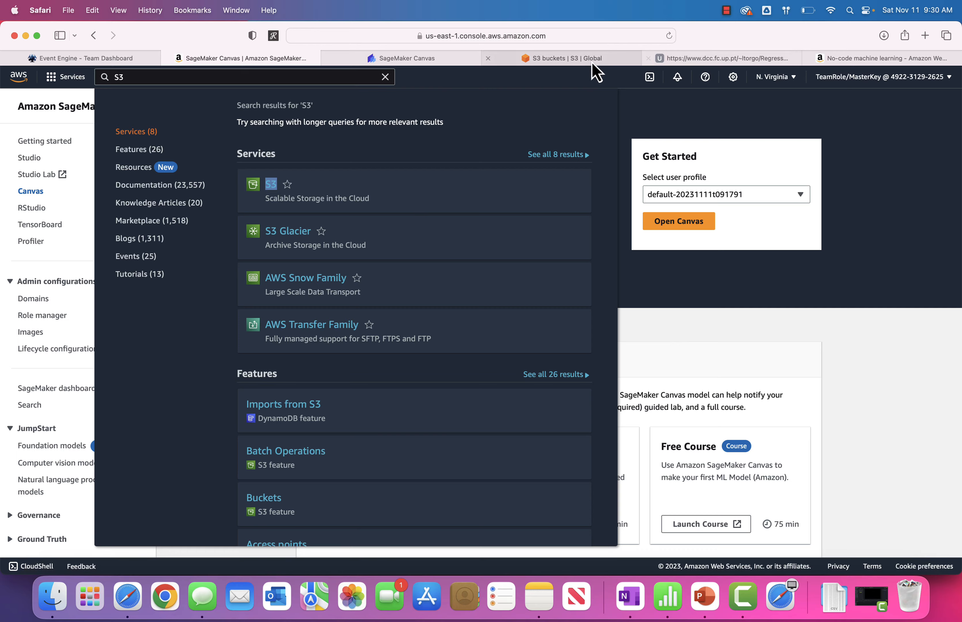
click(608, 61)
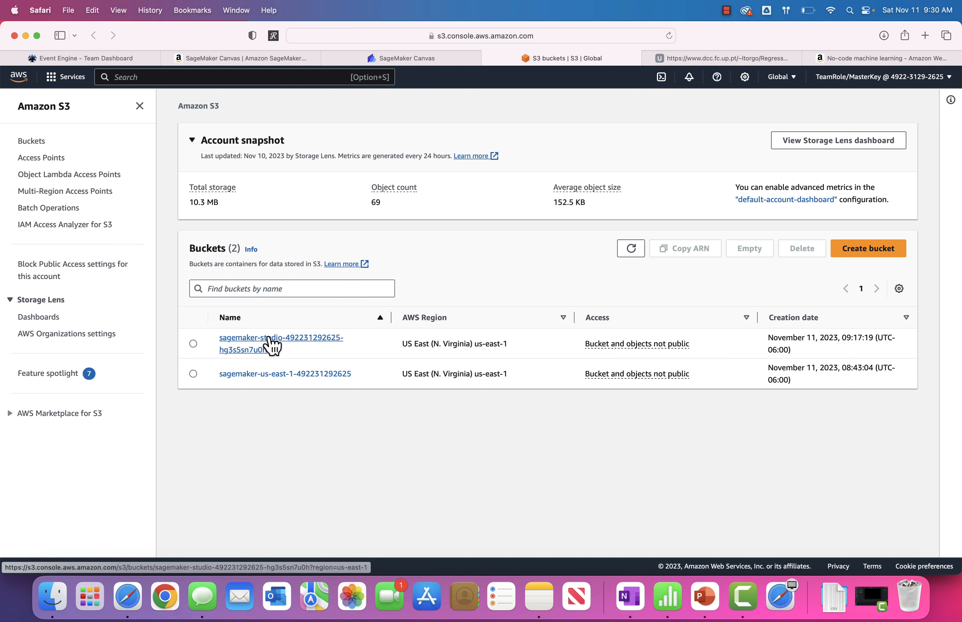
Upload housing.csv from the Downloads folder to the sagemaker-studio bucket
click(273, 346)
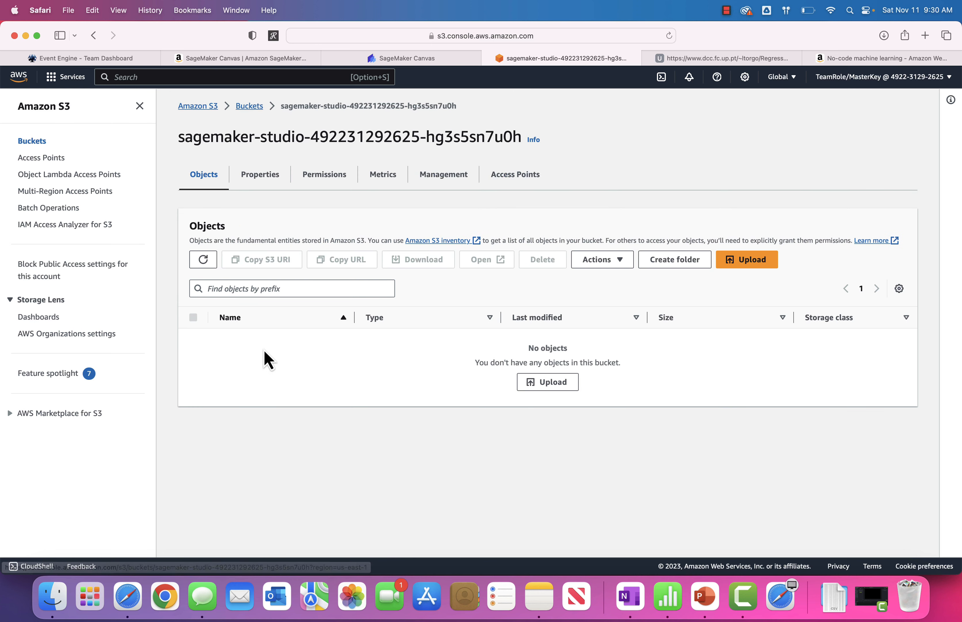
click(550, 383)
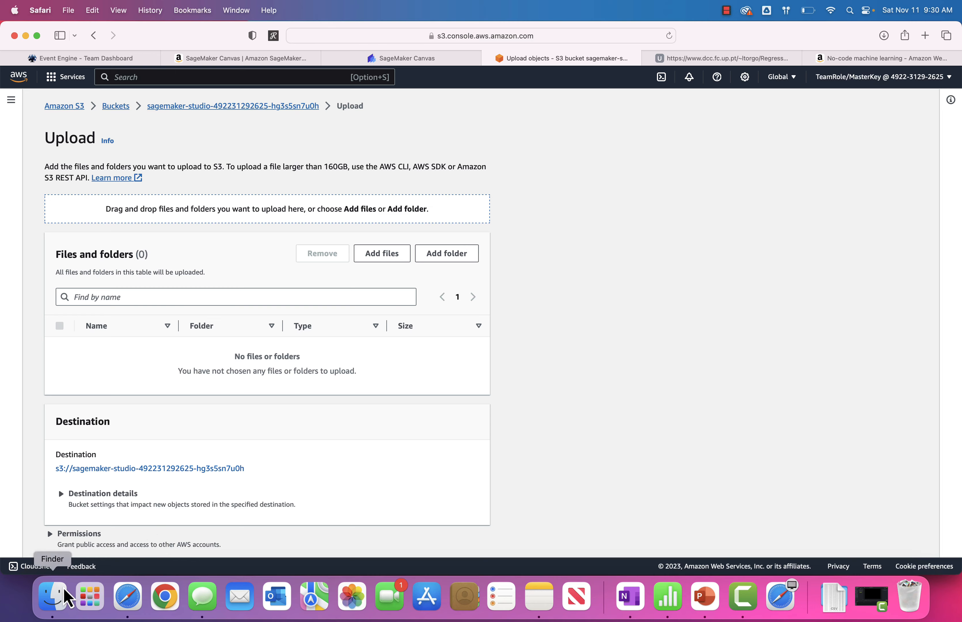
click(53, 597)
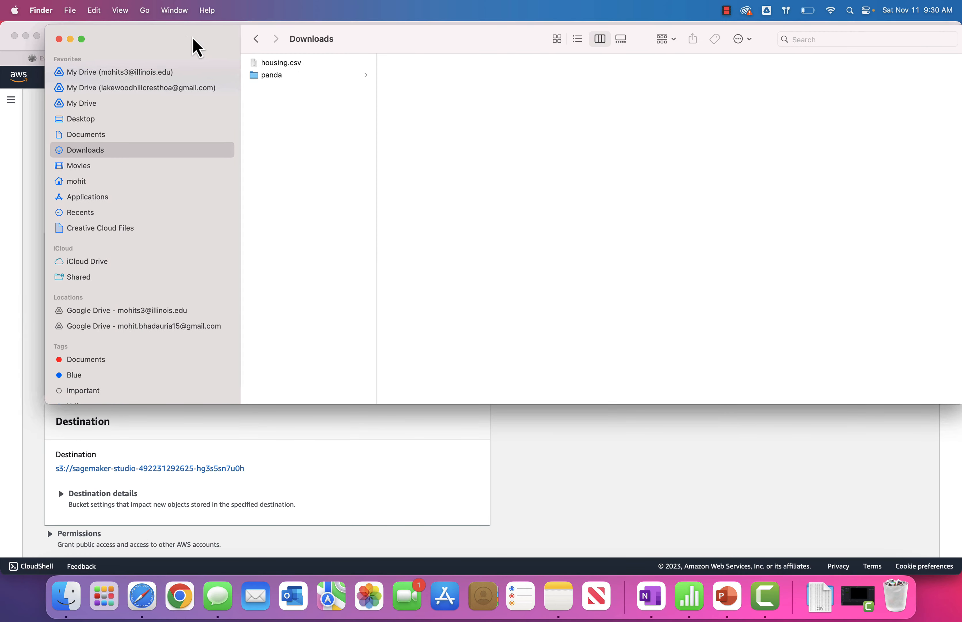
drag(189, 43, 595, 113)
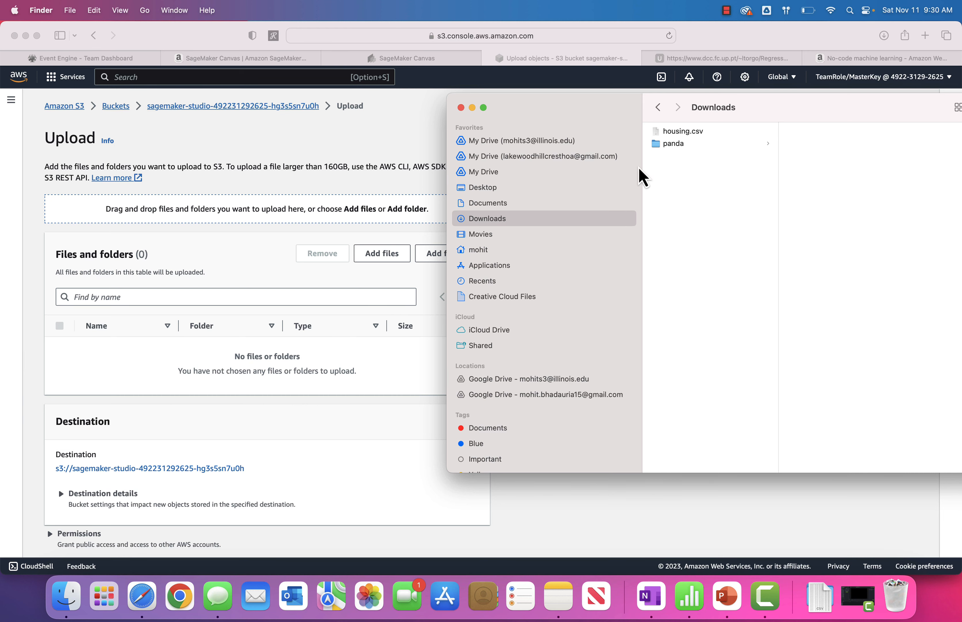
click(672, 132)
drag(671, 144, 219, 343)
click(237, 284)
scroll(376, 441, down, 1)
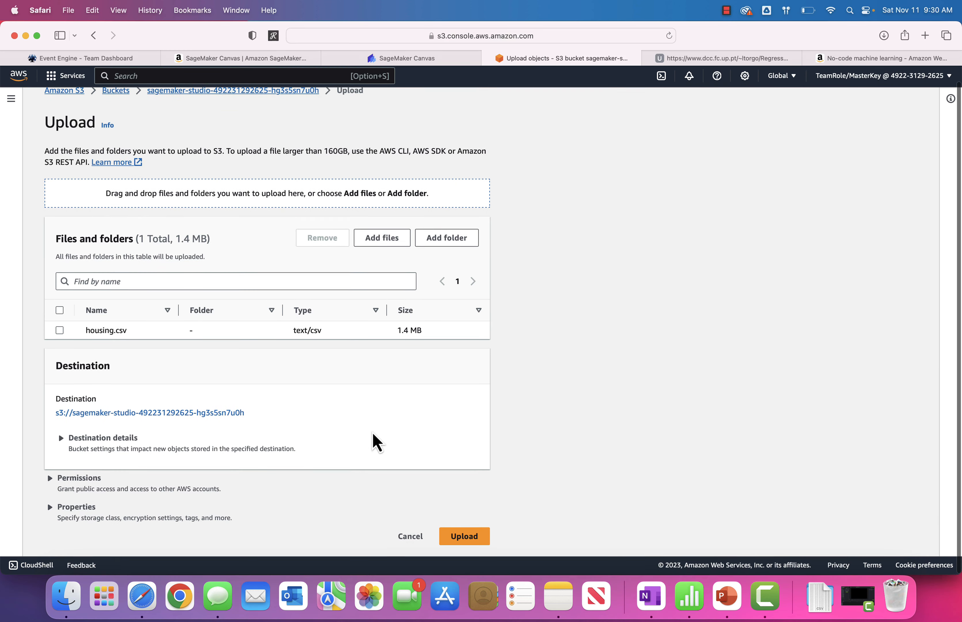
click(464, 538)
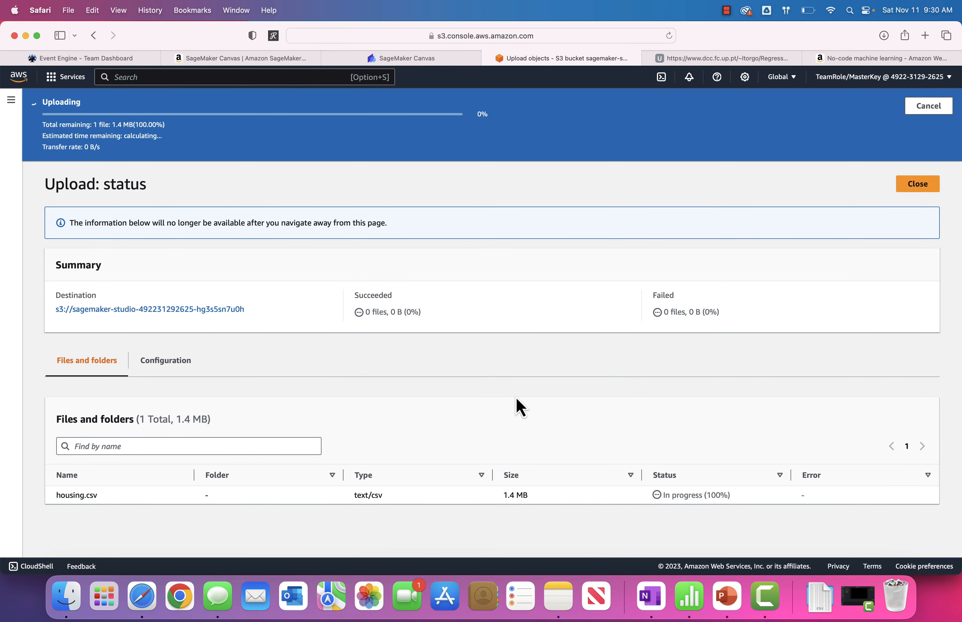
Choose housing.csv from the sagemaker-studio bucket in Amazon S3 as the file to import into the Canvas dataset
click(923, 152)
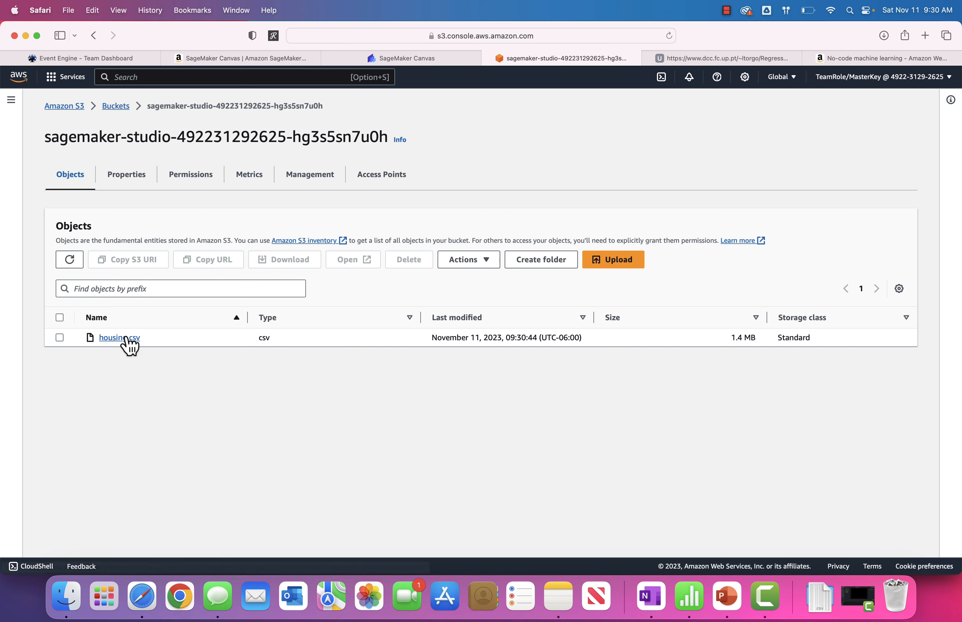
click(403, 64)
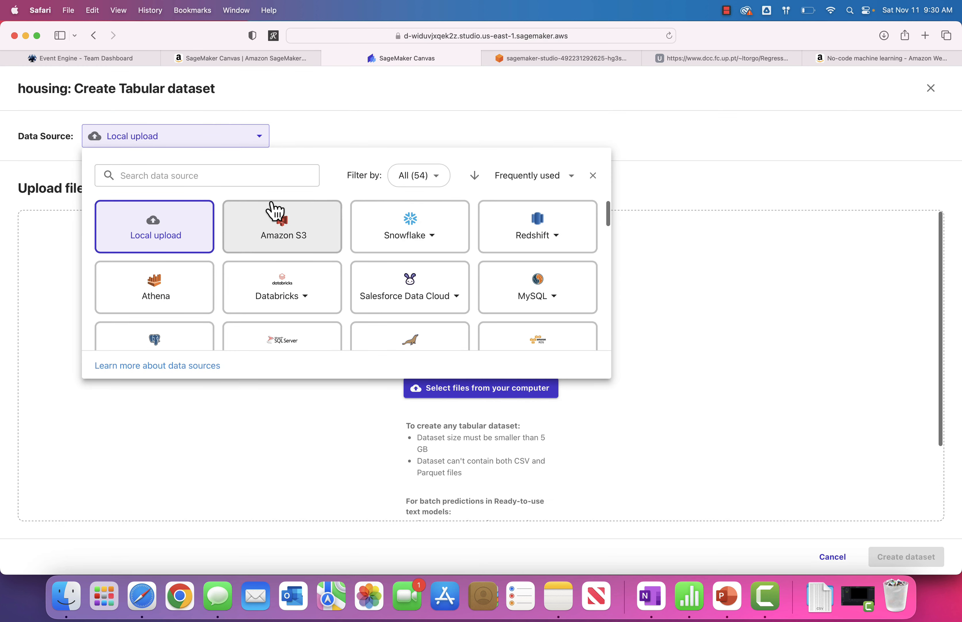
click(289, 226)
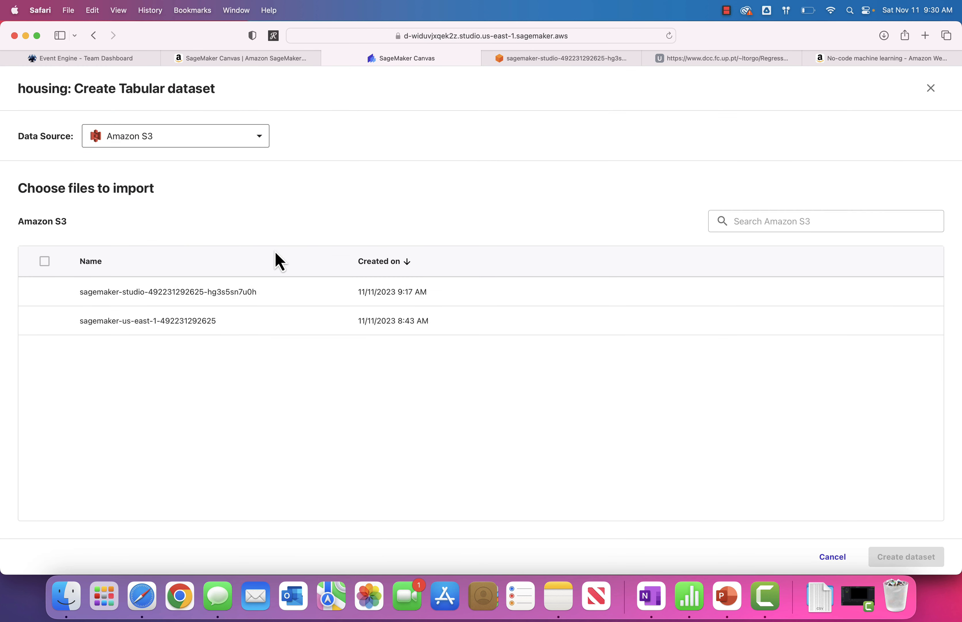
click(107, 299)
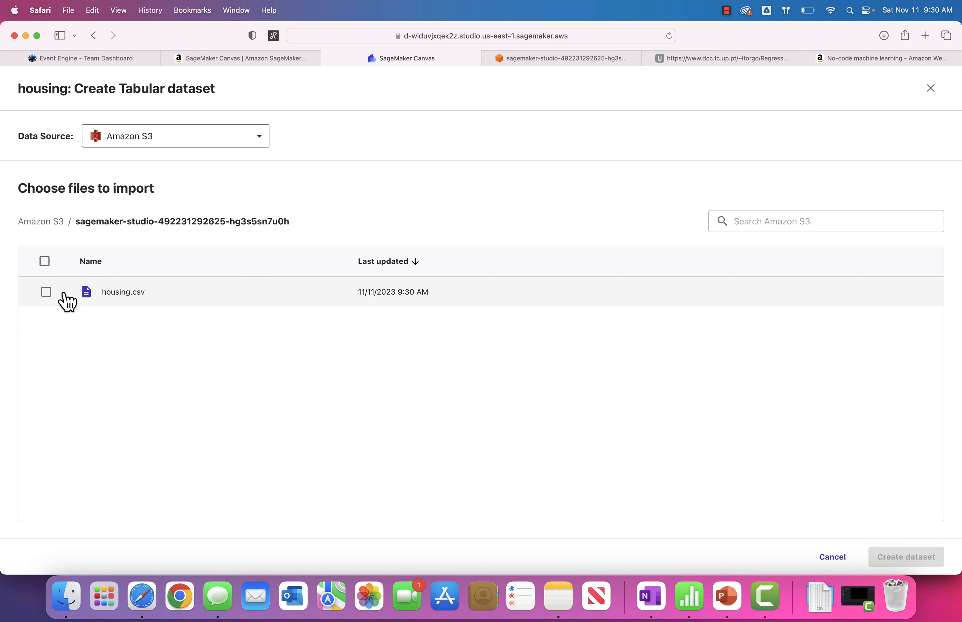
click(47, 292)
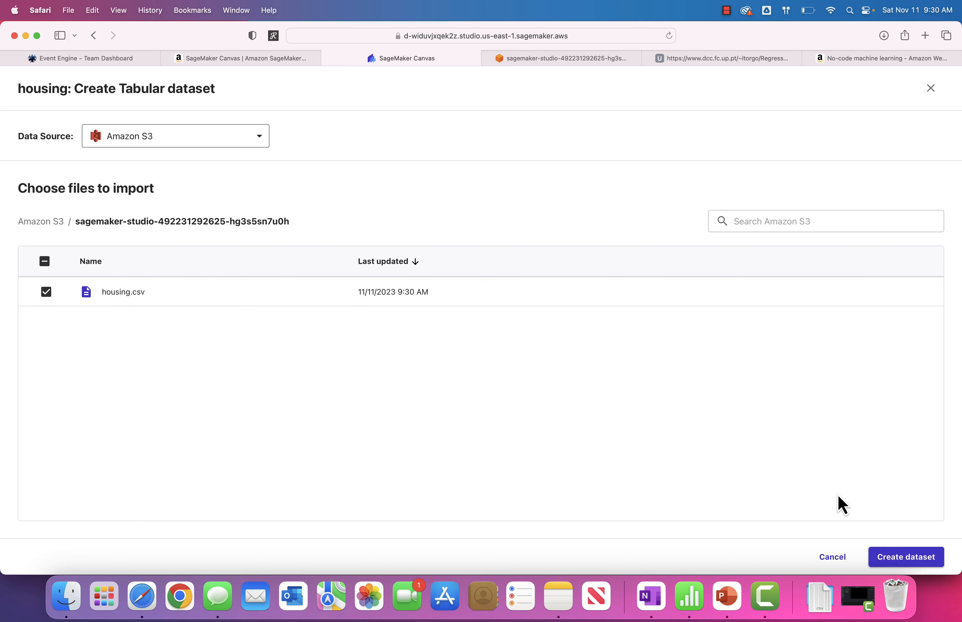
Preview the columns of housing.csv through to ocean_proximity and create the housing dataset
click(904, 562)
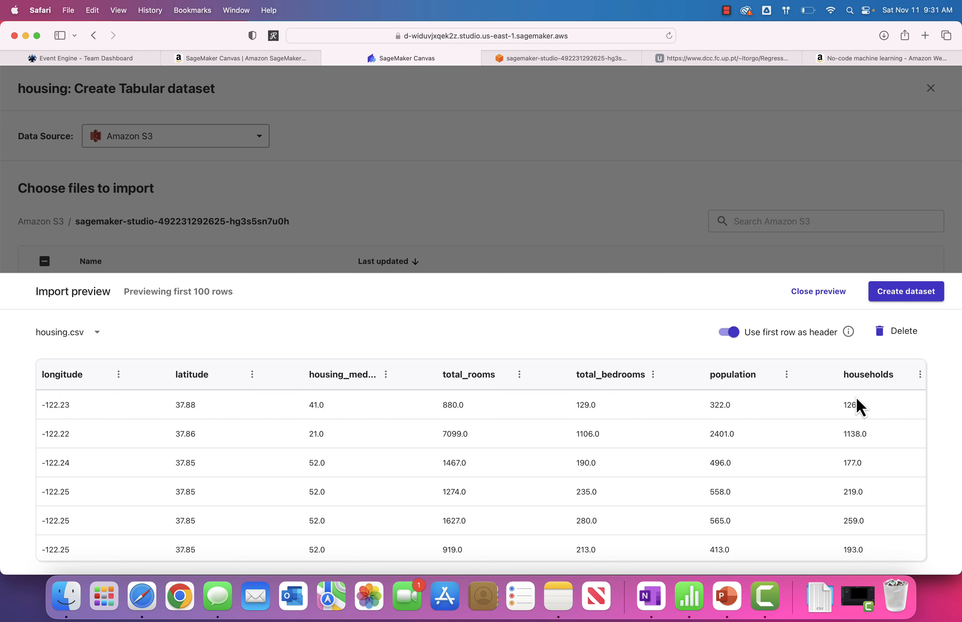
scroll(860, 407, right, 5)
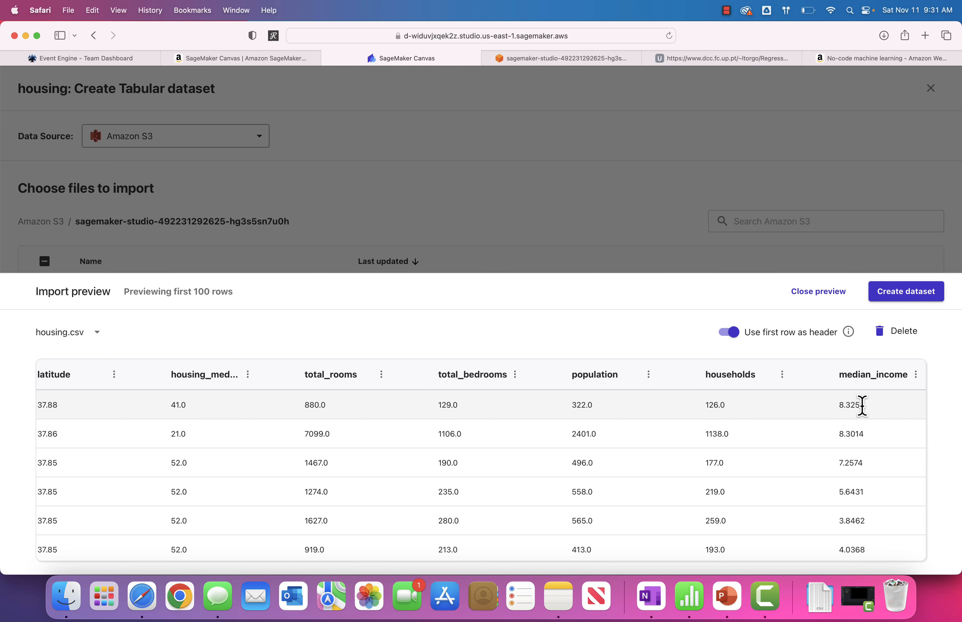
scroll(849, 422, right, 10)
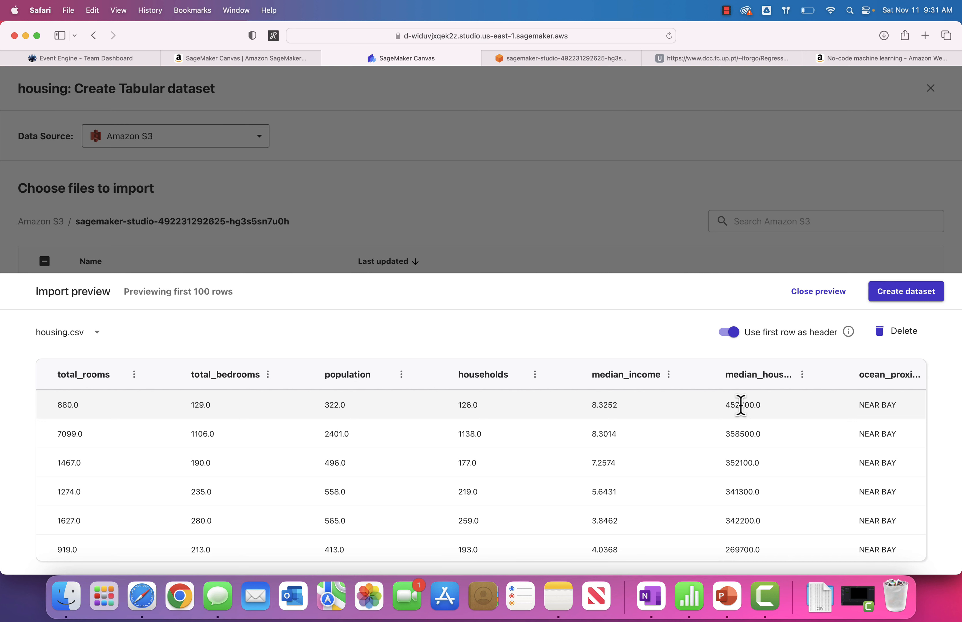
click(907, 294)
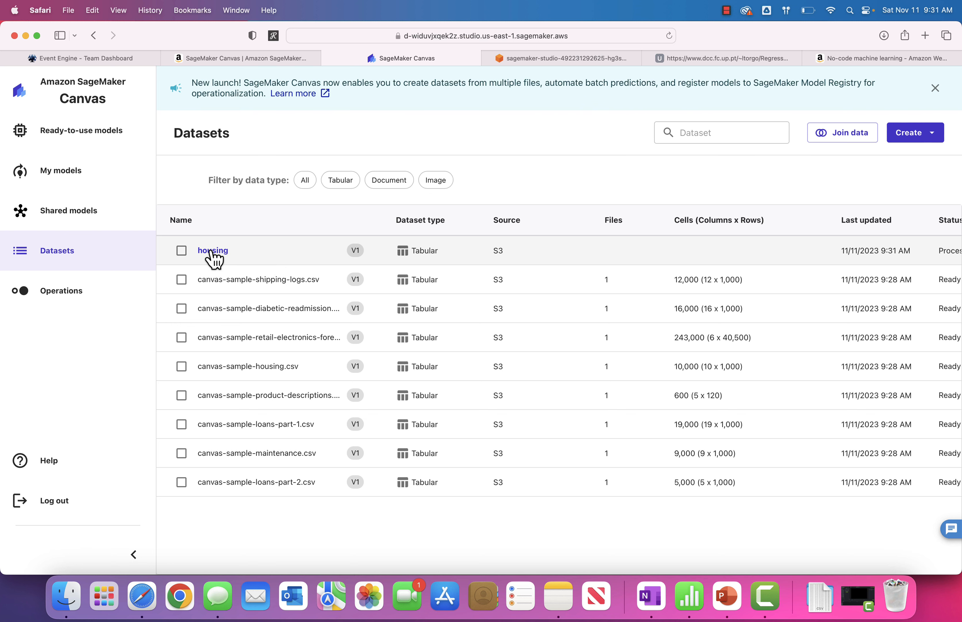
Create a new predictive analysis model named housing_prediction
click(74, 183)
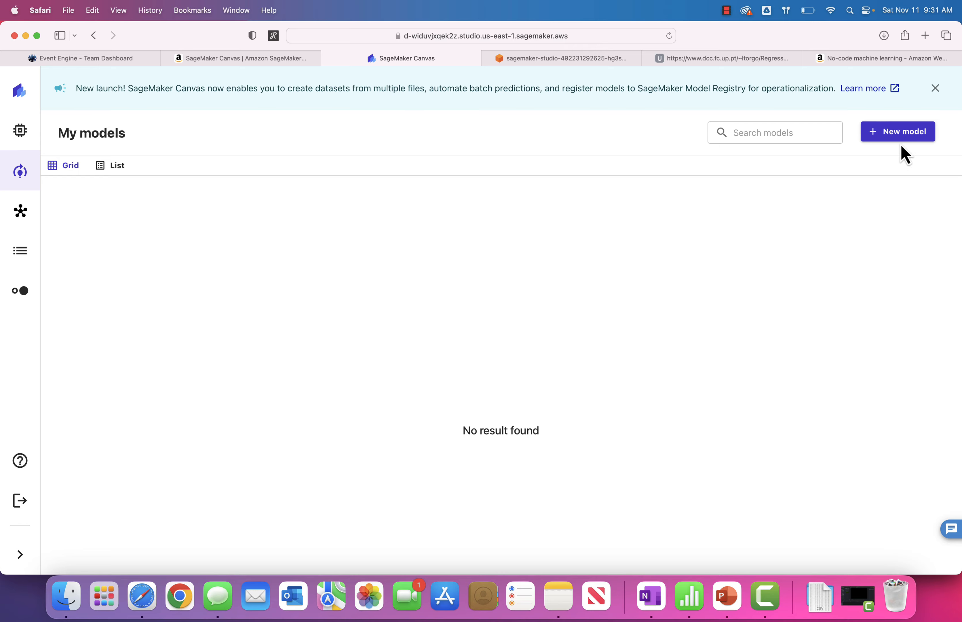
click(913, 140)
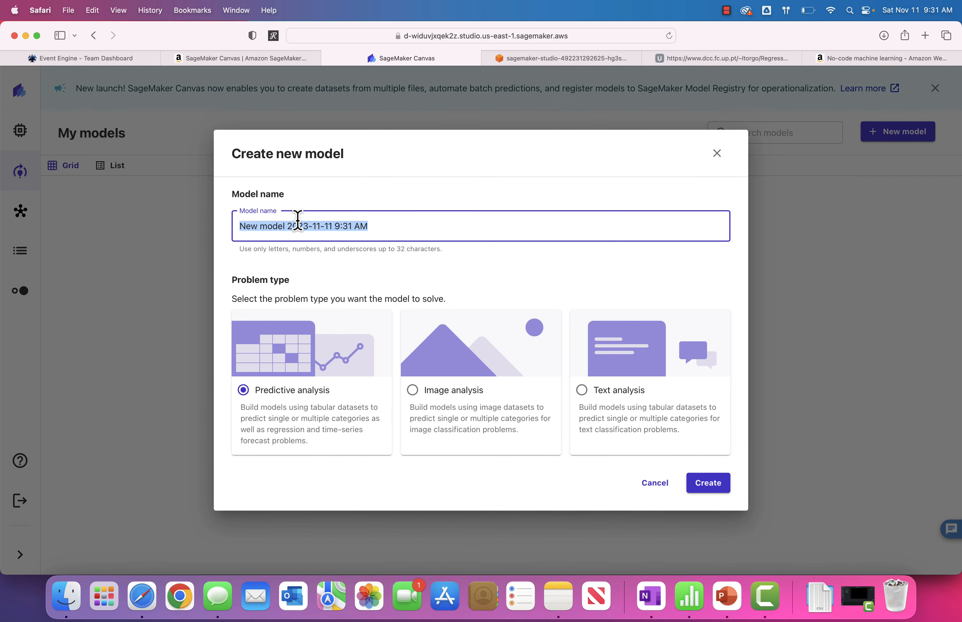
text(housing_prediction)
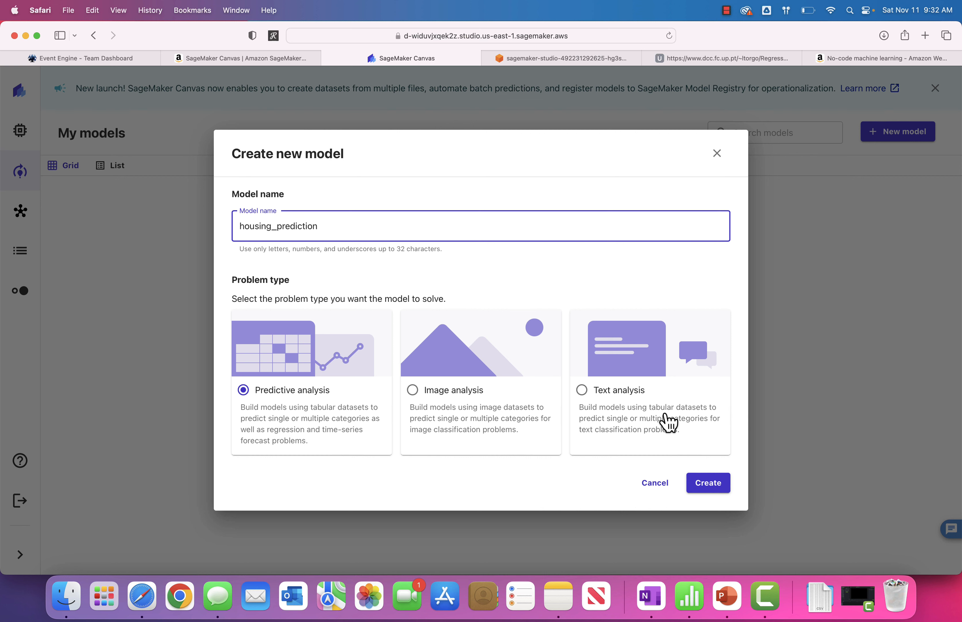
click(720, 488)
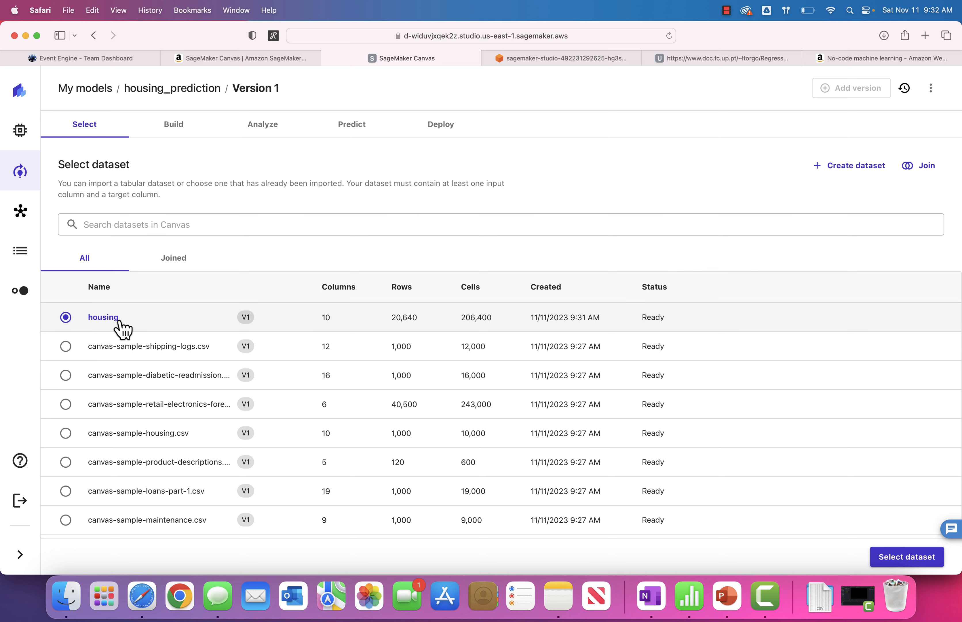
Build the model on the housing dataset, review its columns and set median_house_value as the target column
click(175, 128)
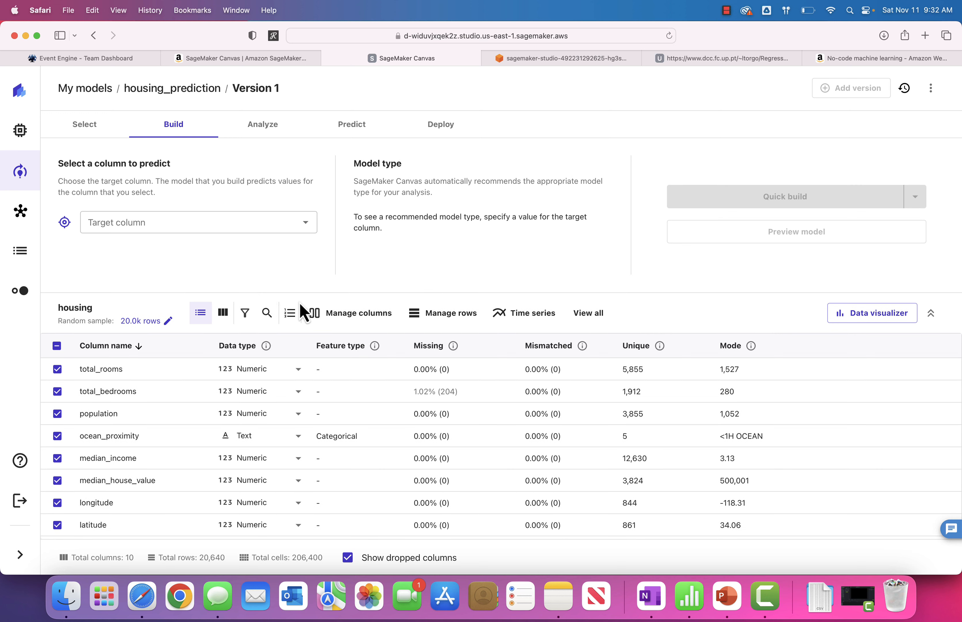
scroll(96, 401, down, 3)
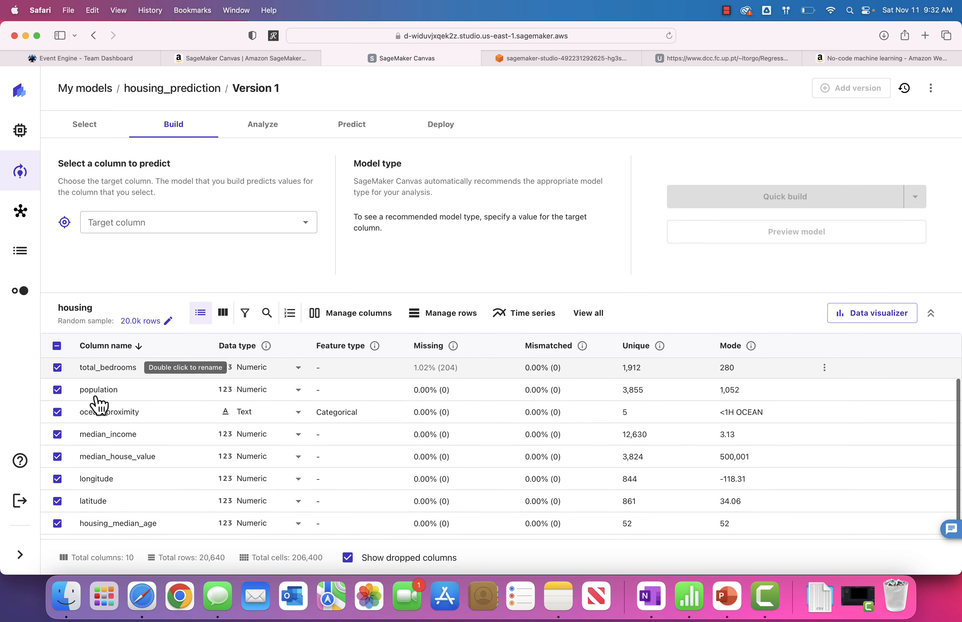
scroll(97, 451, up, 3)
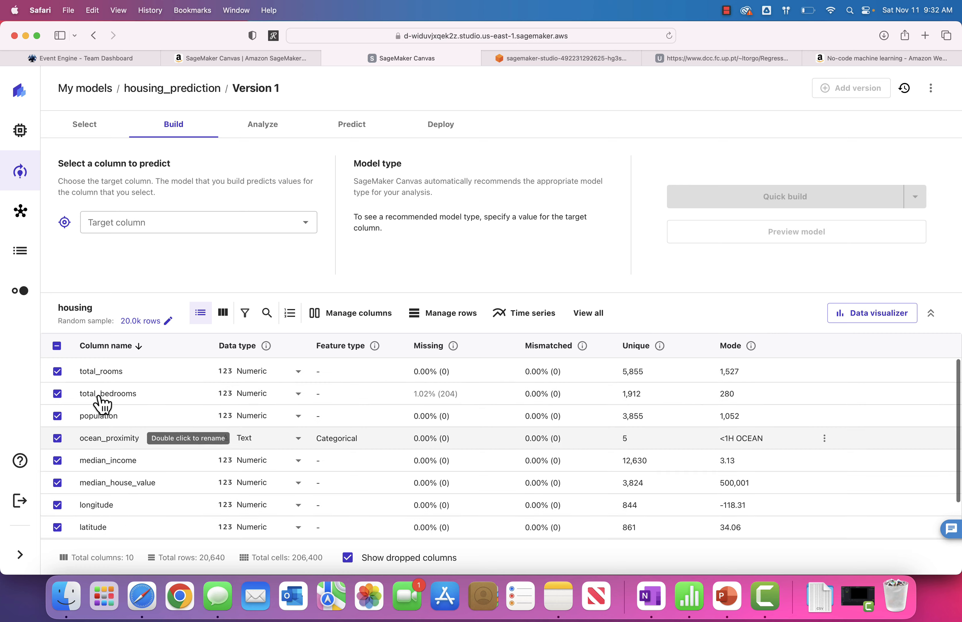
scroll(86, 491, down, 3)
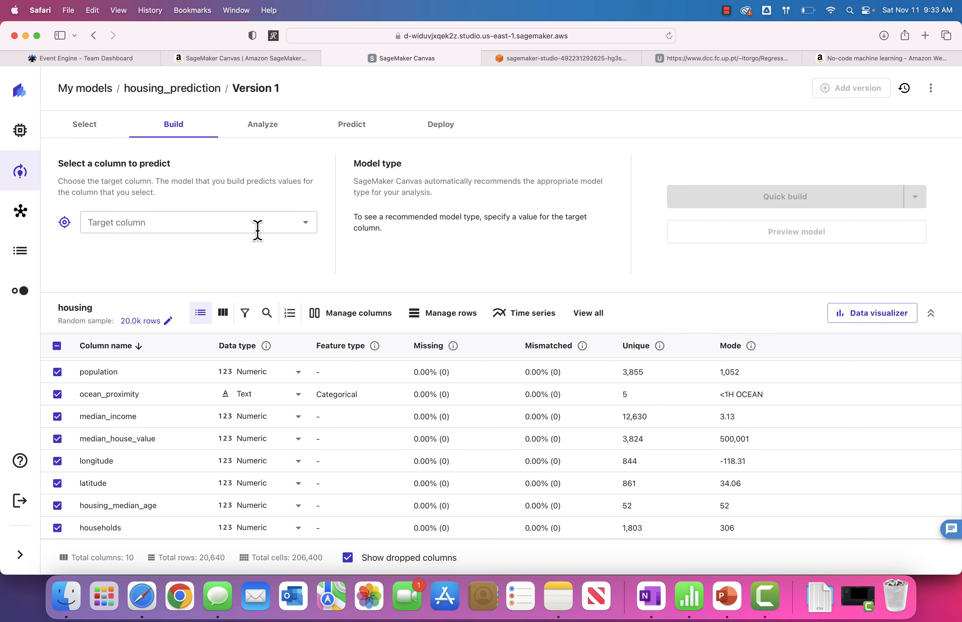
click(306, 223)
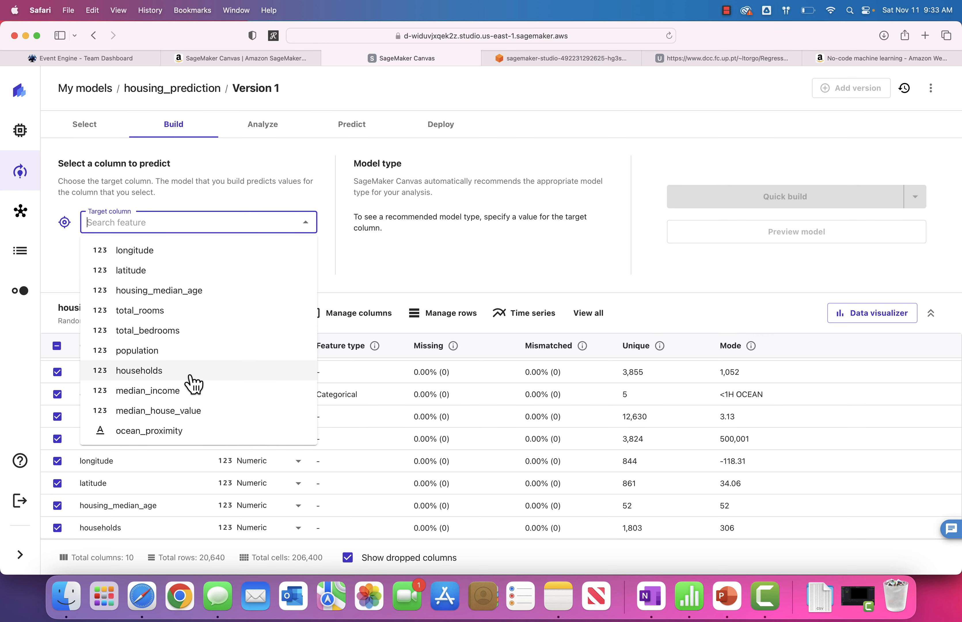
click(171, 410)
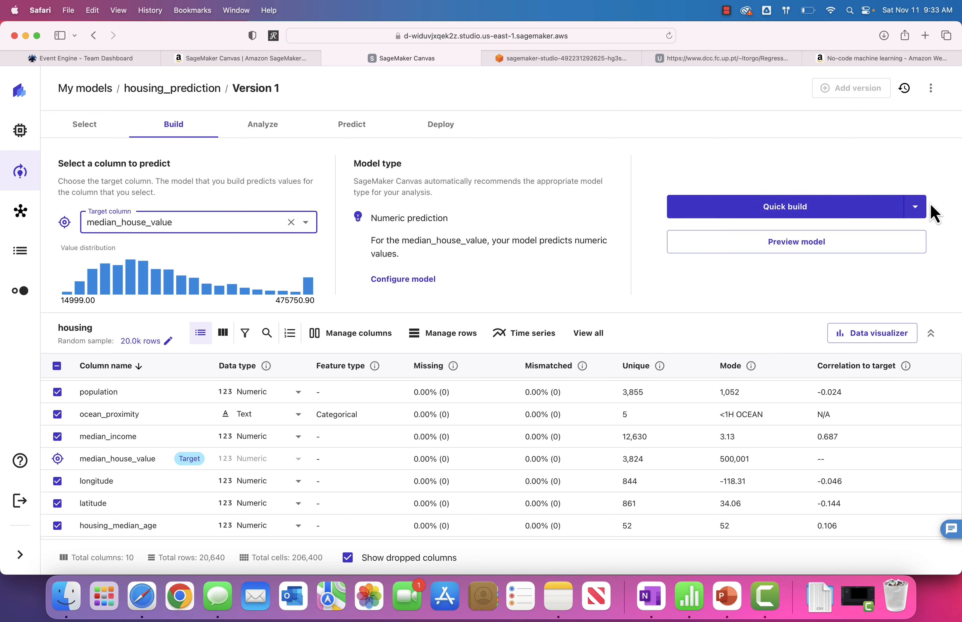
Save the model configuration with the numeric model type and choose Quick build as the build option
click(403, 283)
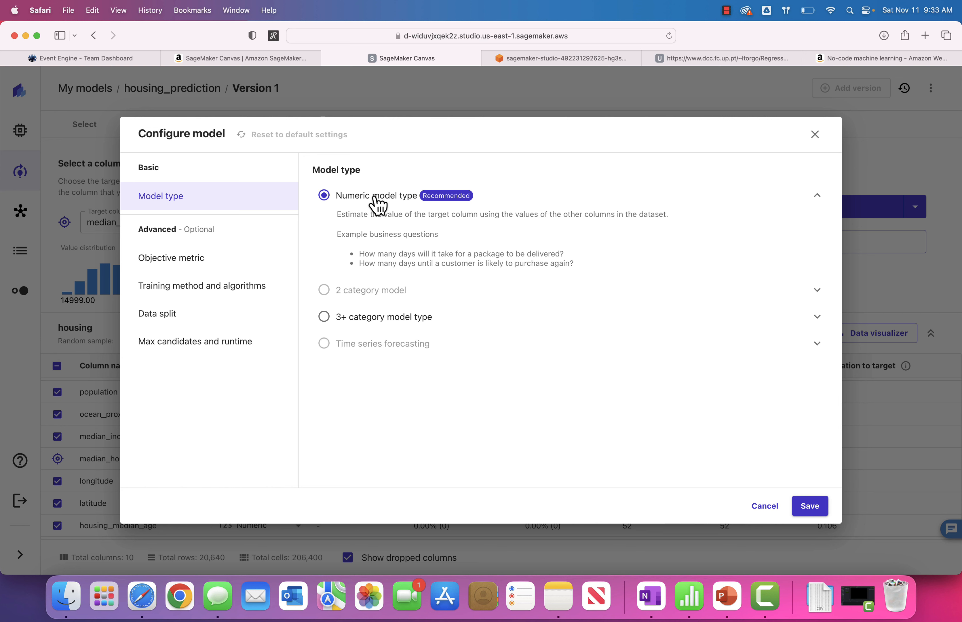
click(376, 204)
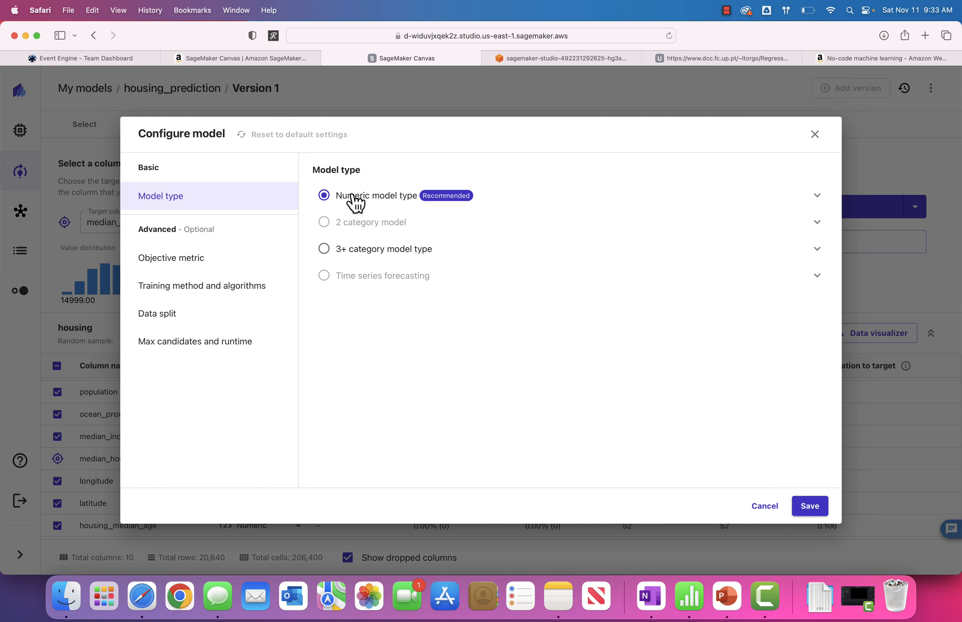
click(353, 199)
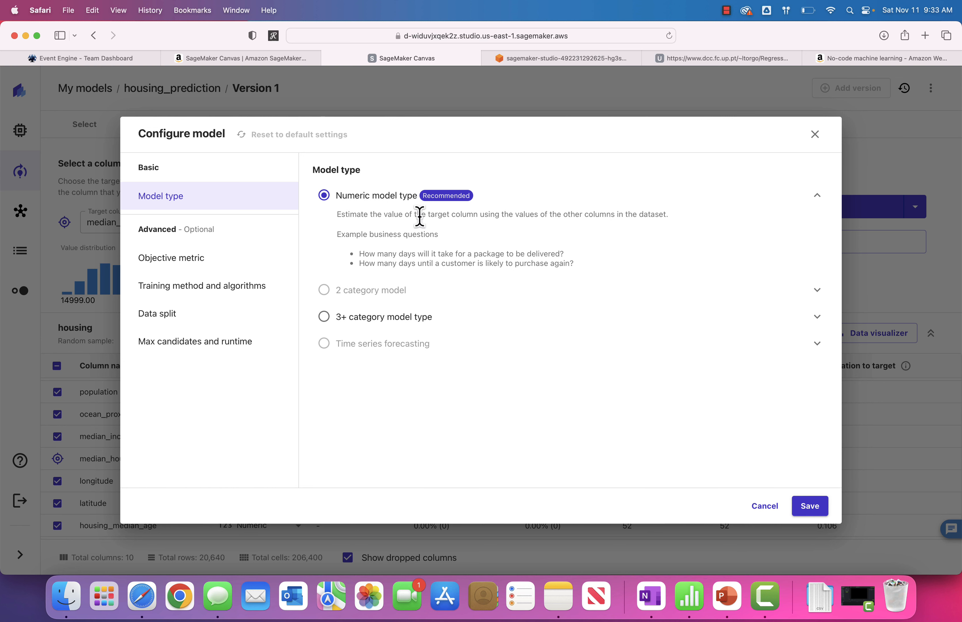
click(814, 507)
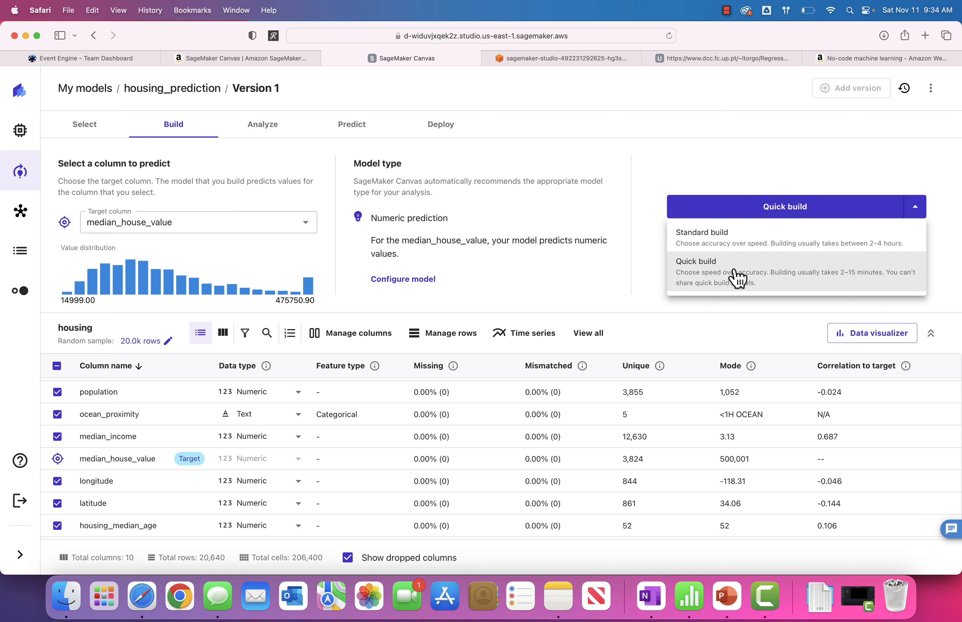
click(697, 283)
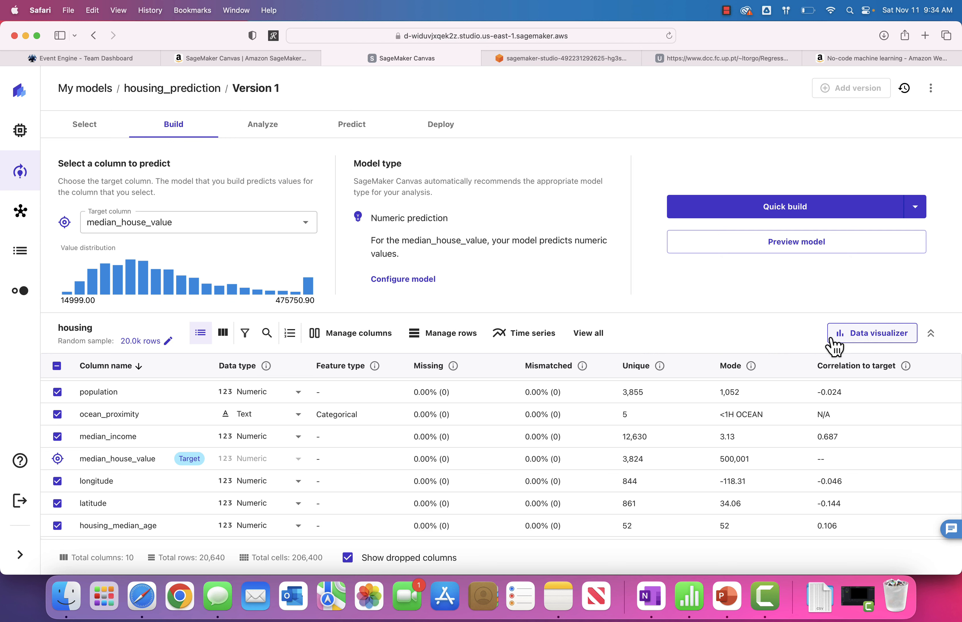
View a scatter plot in the data visualizer with households on the y axis and median_income on the x axis
click(869, 340)
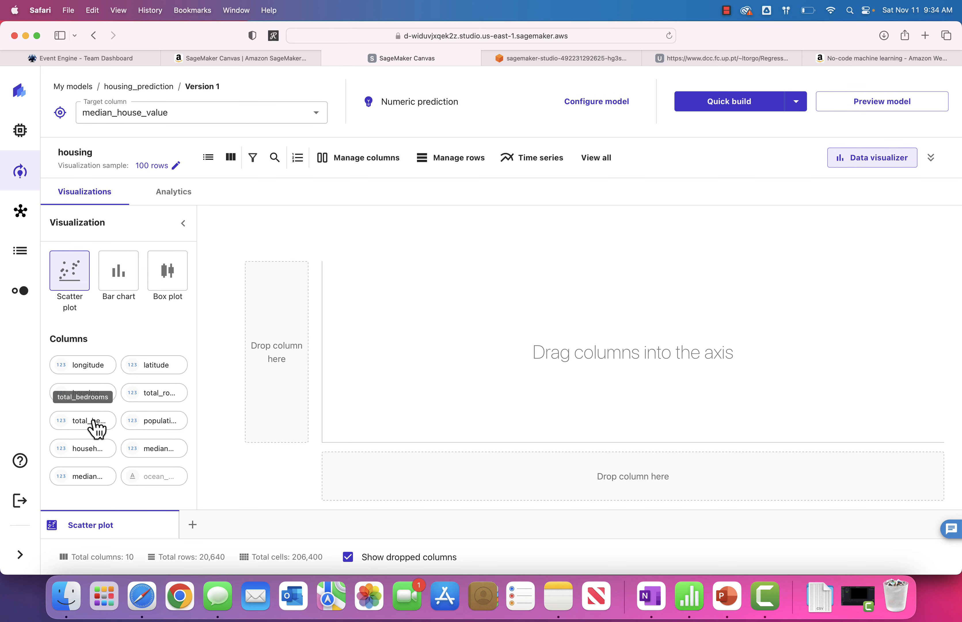
drag(90, 427, 304, 392)
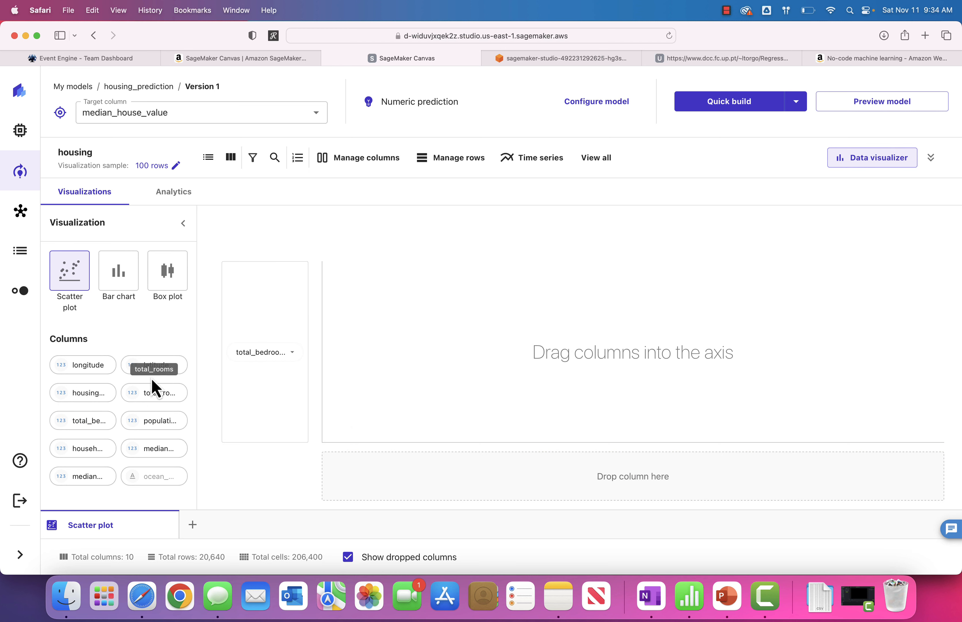
drag(89, 454, 281, 388)
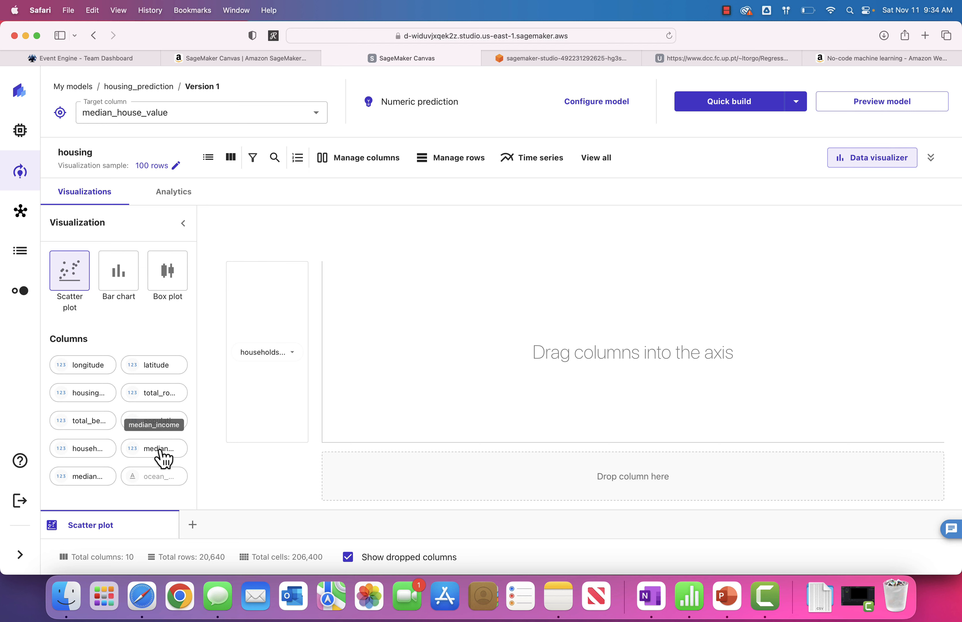
drag(158, 455, 608, 488)
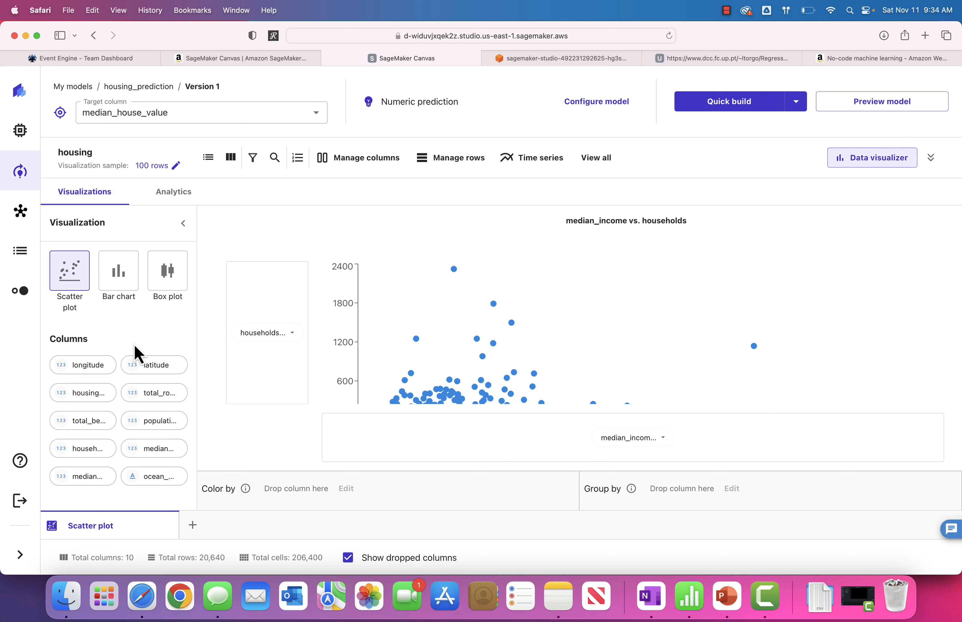
click(893, 164)
Reopen version V1 of the housing_prediction model from the list of models
click(21, 173)
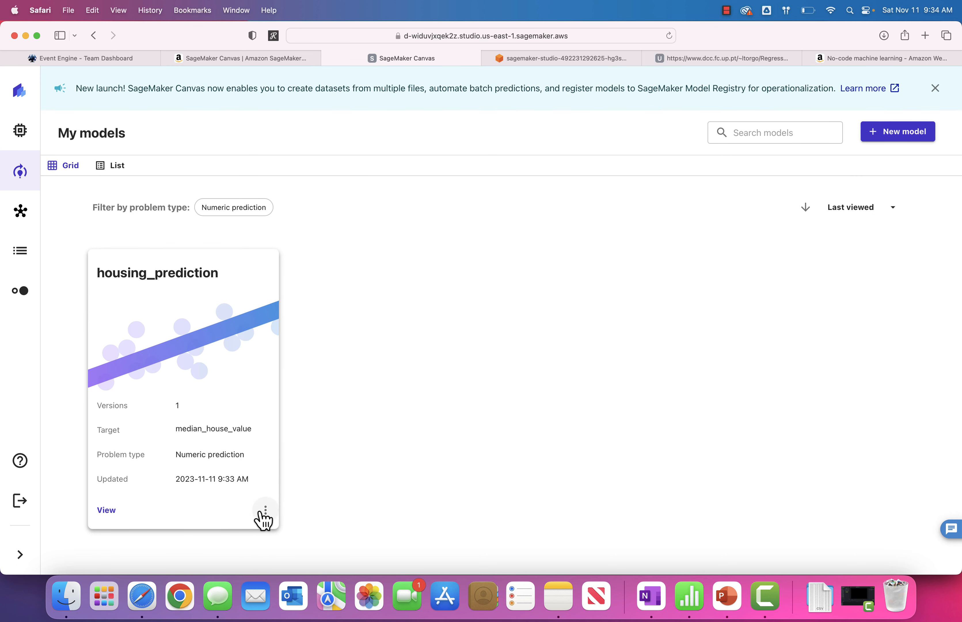
click(109, 510)
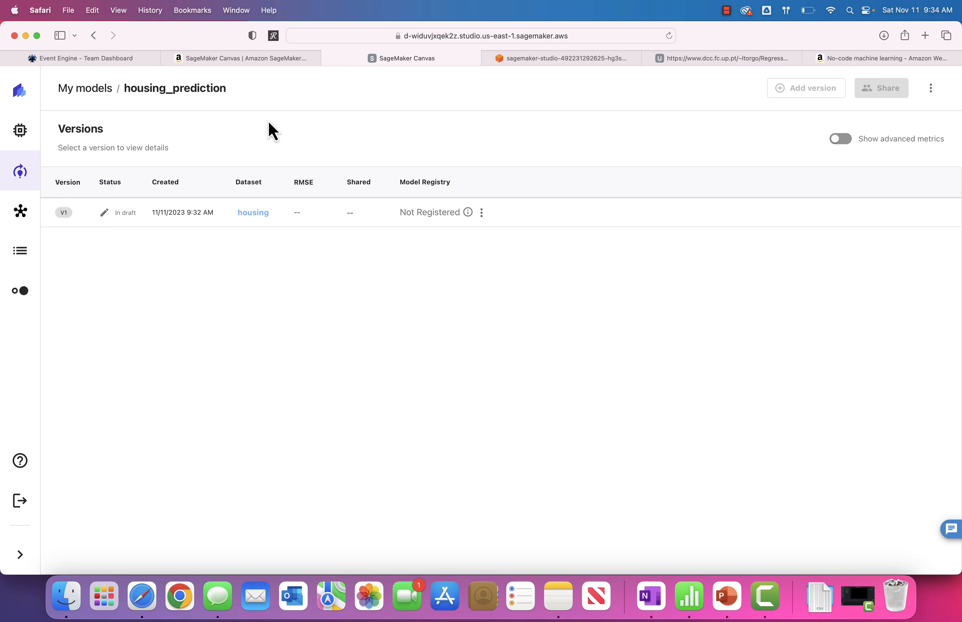
click(61, 215)
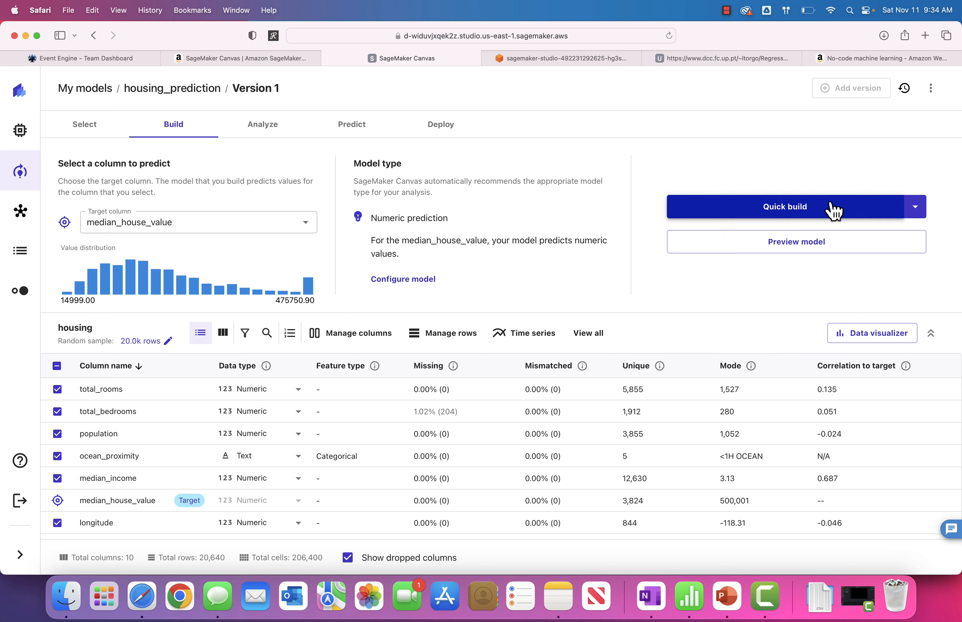
Run a Quick build of the housing_prediction model and dismiss the feedback survey without answering
click(916, 208)
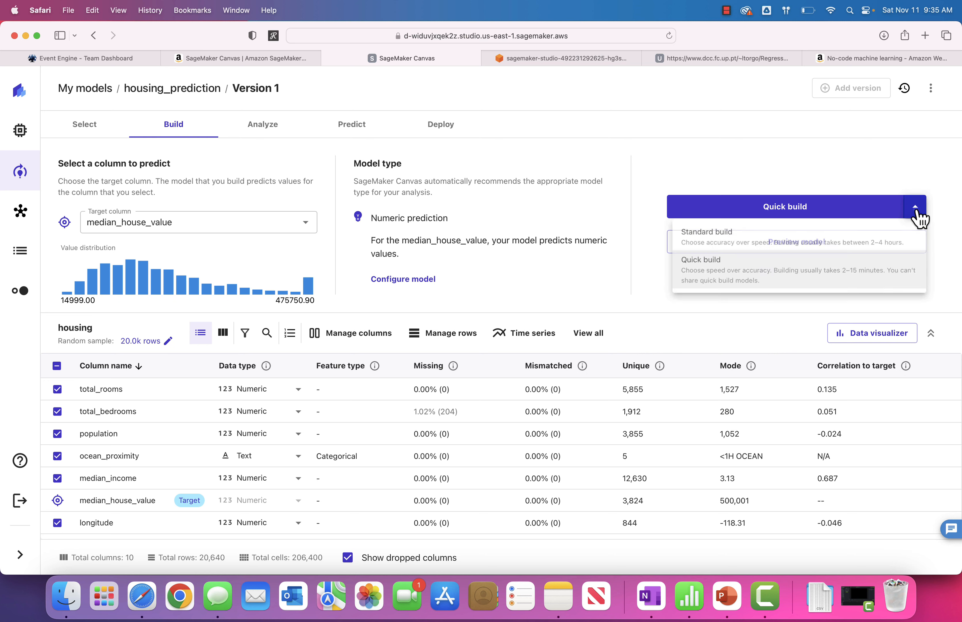
click(726, 273)
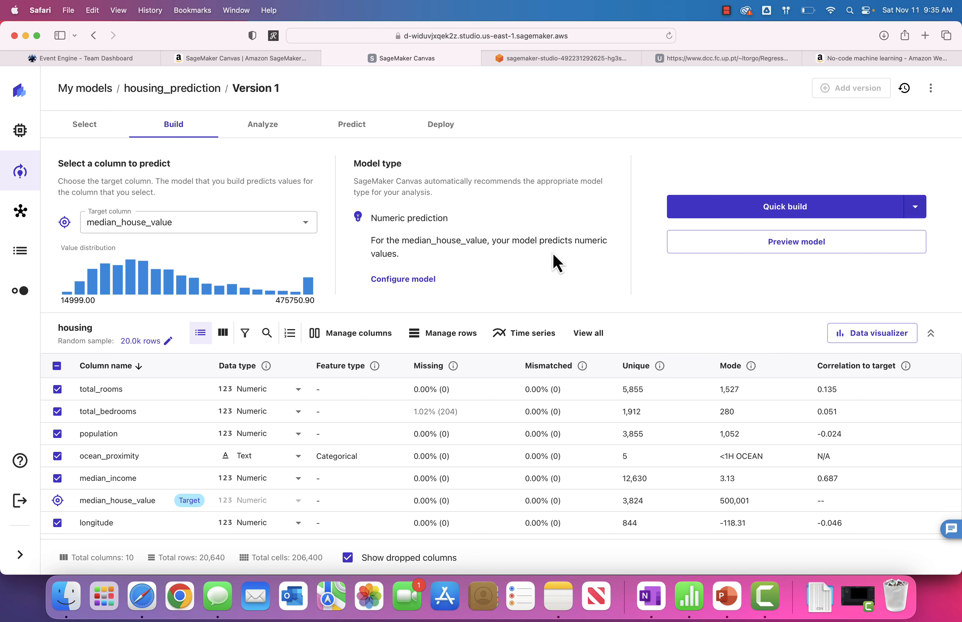
click(785, 212)
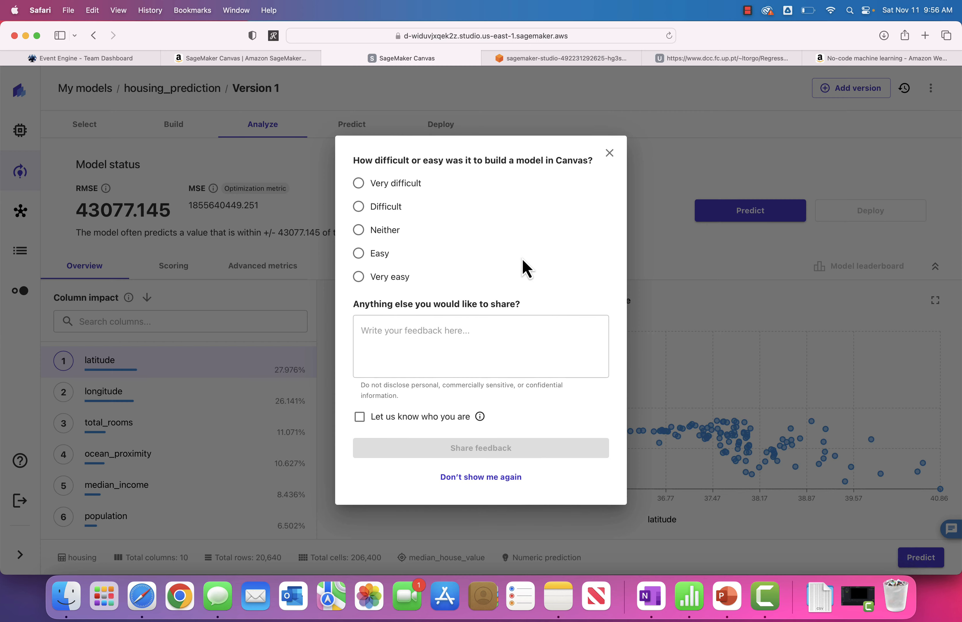
click(609, 153)
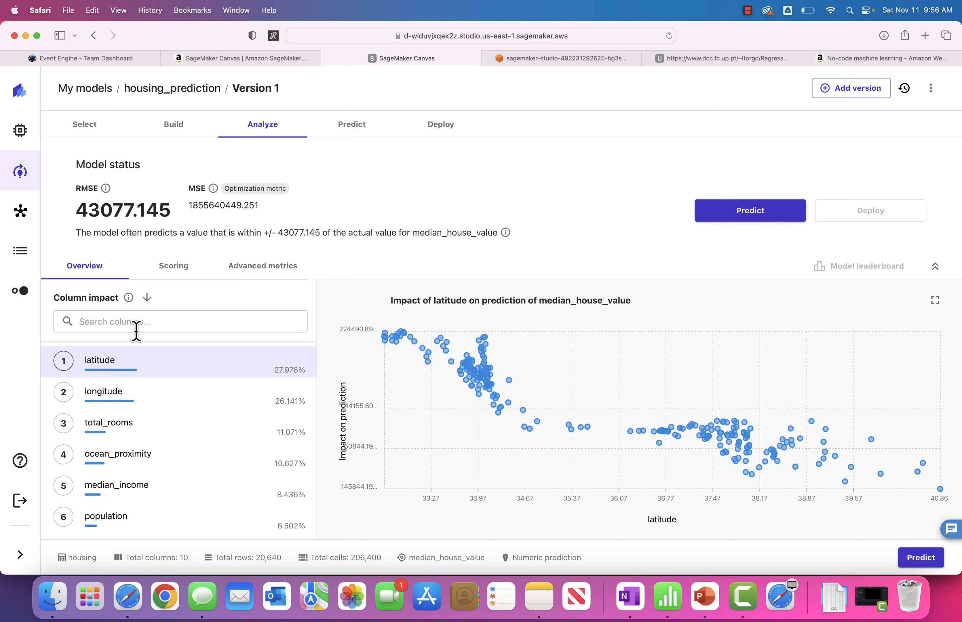
Examine the column impact ranking of all features in the housing_prediction model analysis
scroll(133, 481, down, 2)
scroll(137, 477, down, 1)
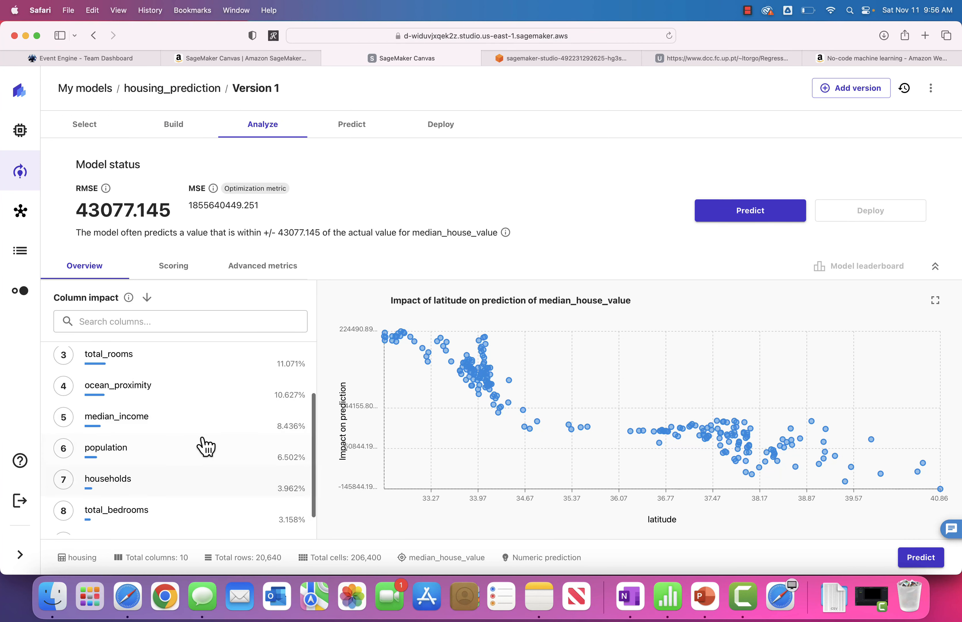
scroll(190, 481, down, 1)
scroll(182, 463, up, 3)
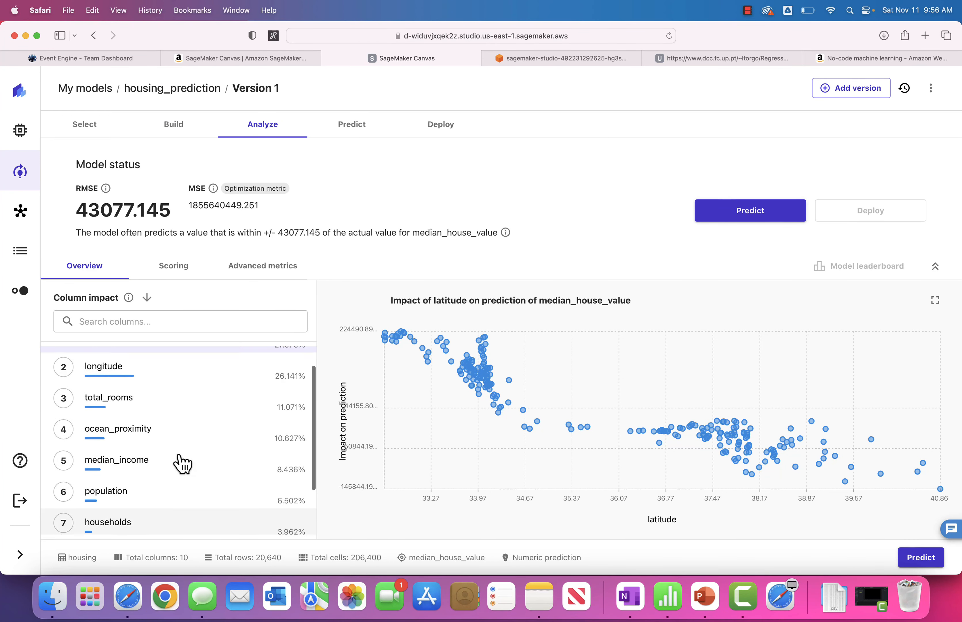
scroll(182, 463, down, 3)
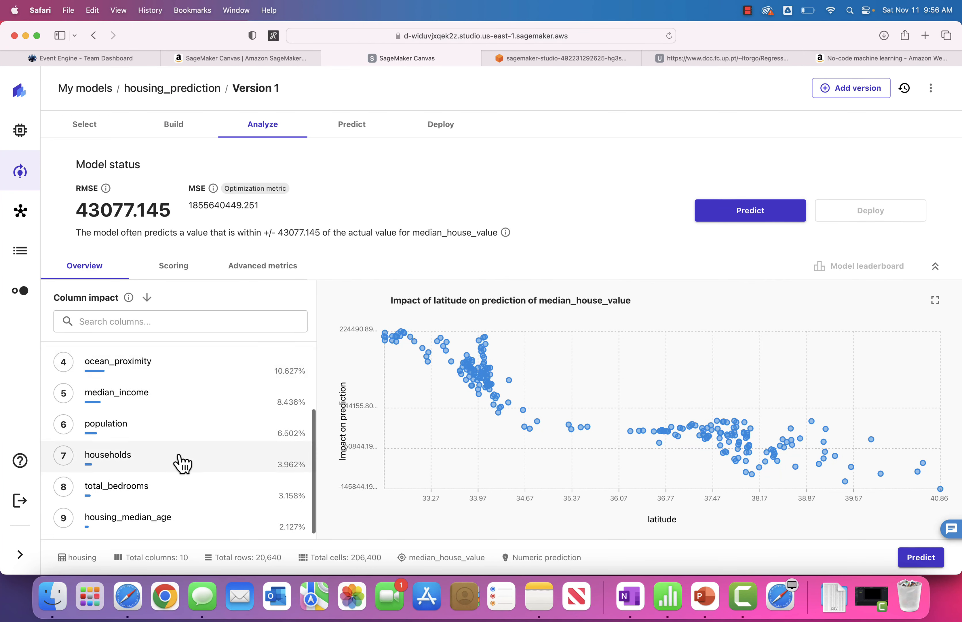
scroll(160, 457, up, 3)
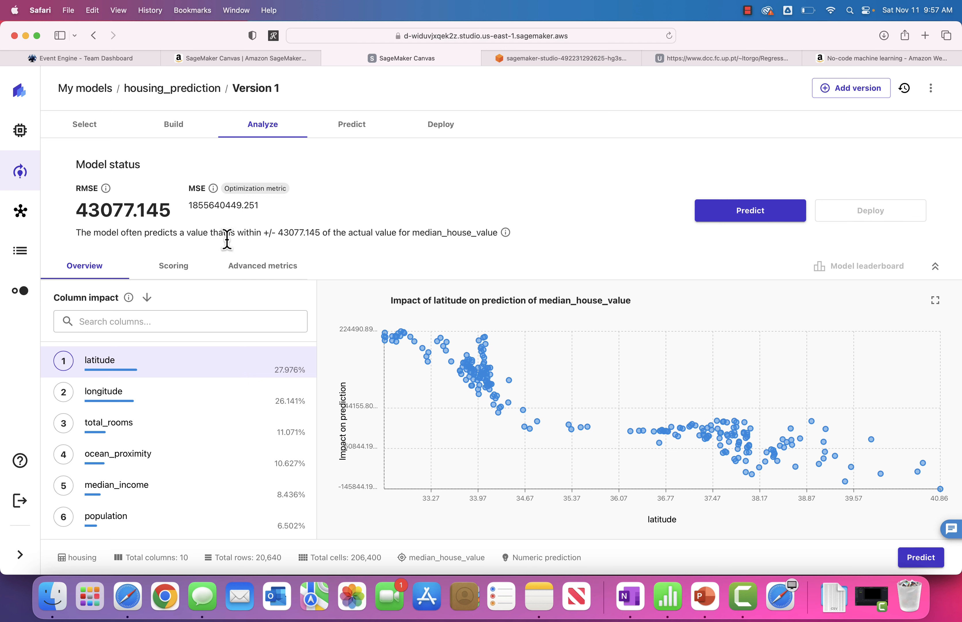
scroll(243, 383, down, 2)
scroll(243, 382, up, 2)
scroll(150, 423, down, 3)
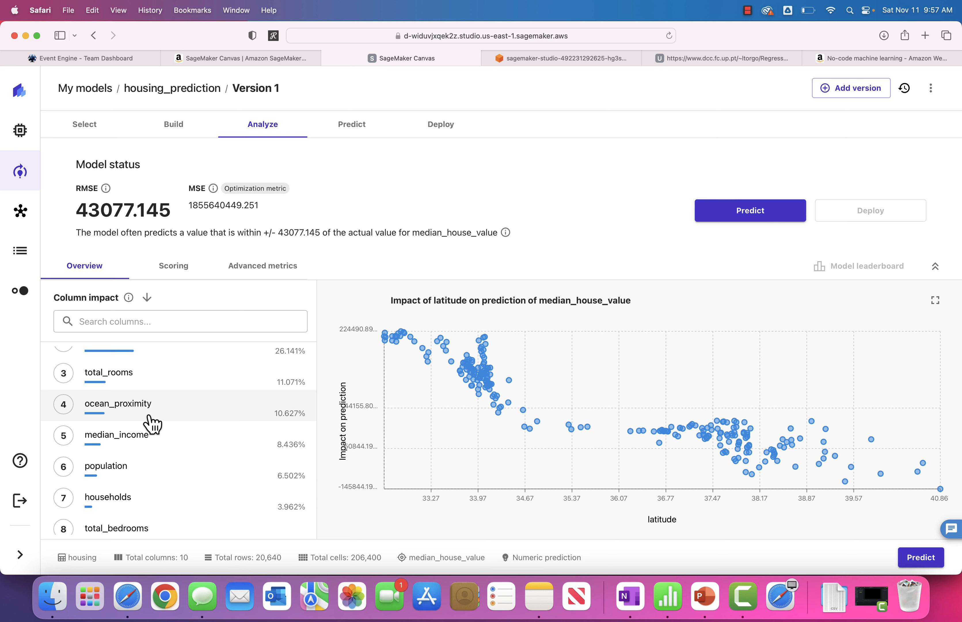
scroll(152, 423, down, 2)
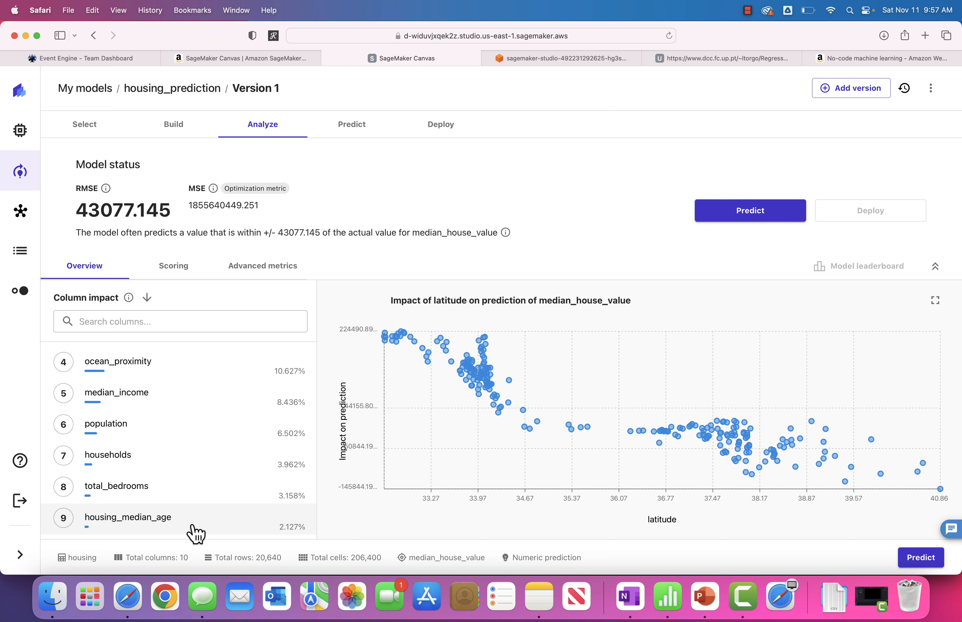
scroll(169, 404, up, 5)
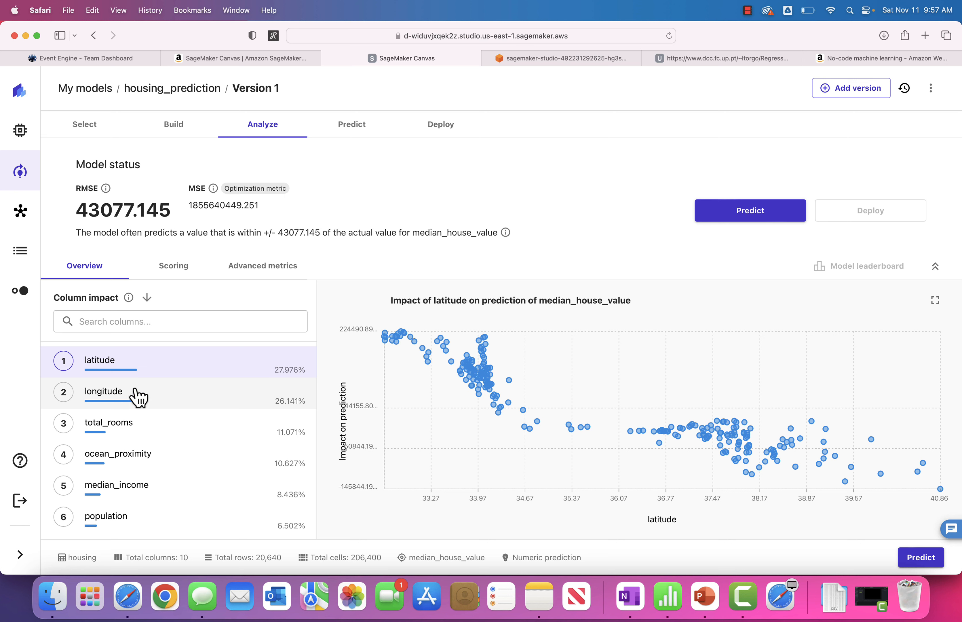
scroll(137, 400, down, 2)
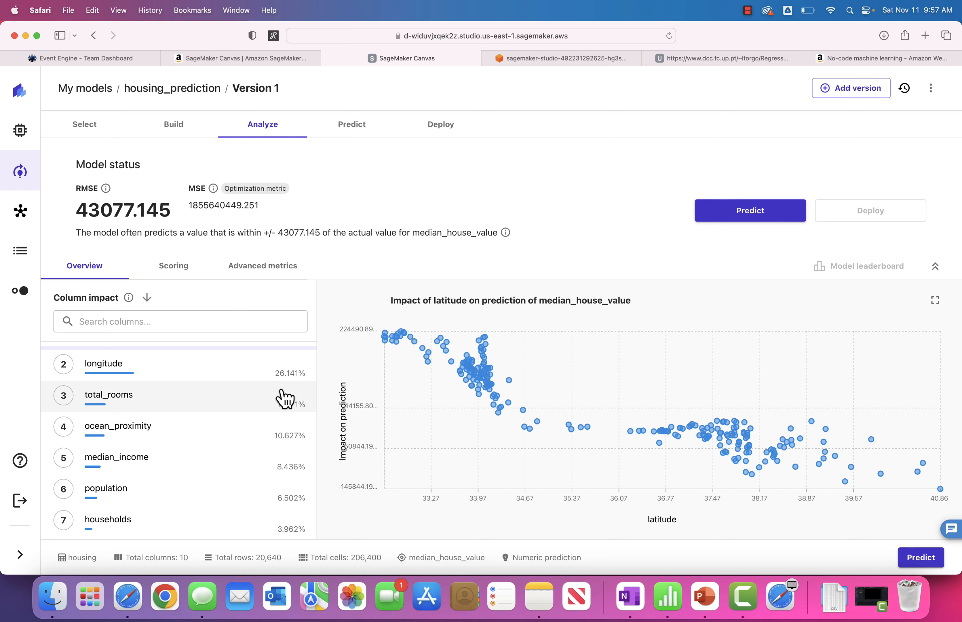
scroll(262, 391, up, 2)
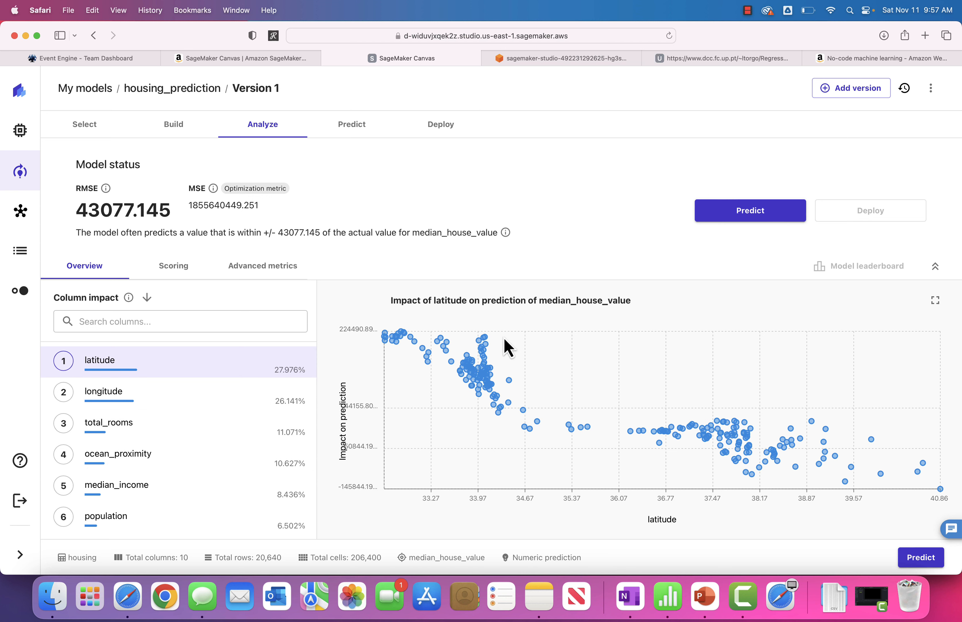
Compare the impact charts of longitude, latitude and total_rooms on the median_house_value prediction
click(155, 398)
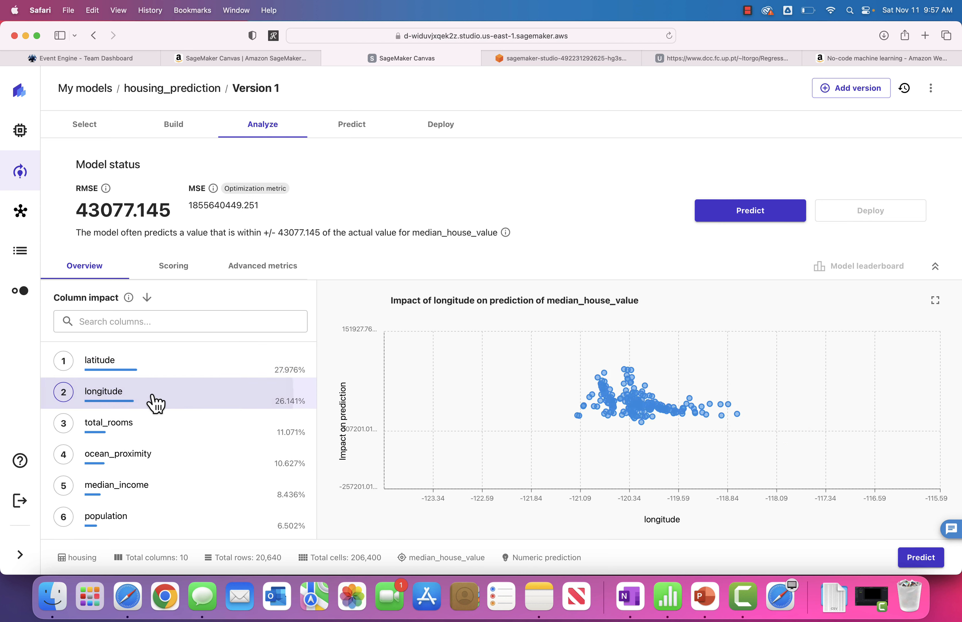
click(158, 364)
click(152, 402)
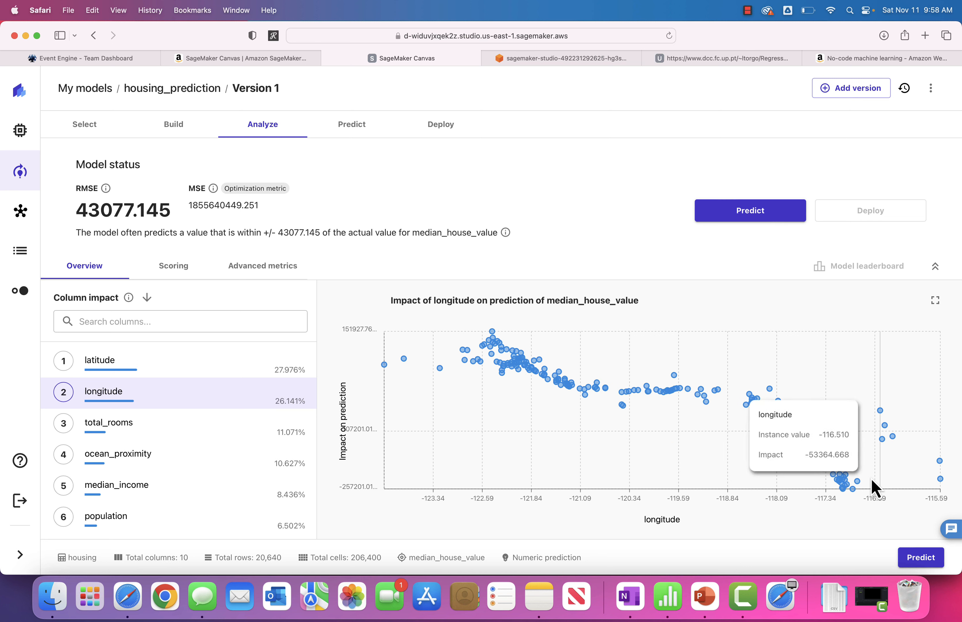
click(199, 370)
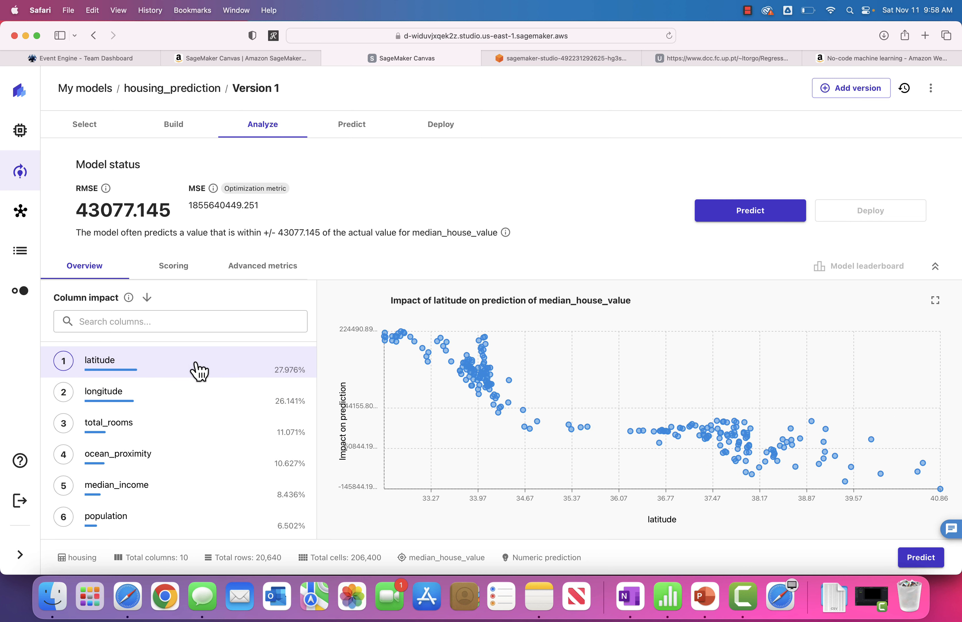
click(172, 433)
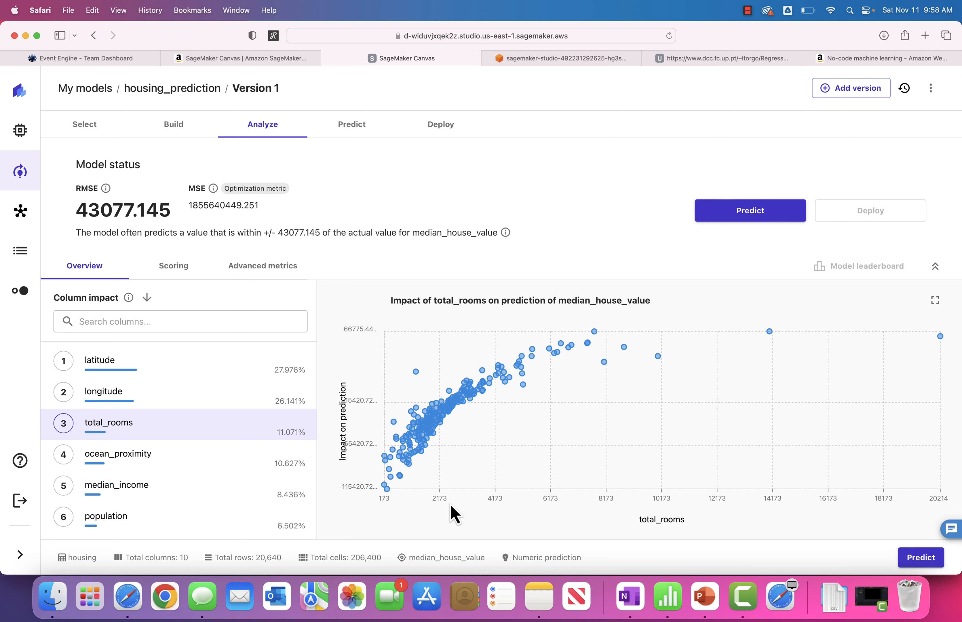
mouse_move(413, 464)
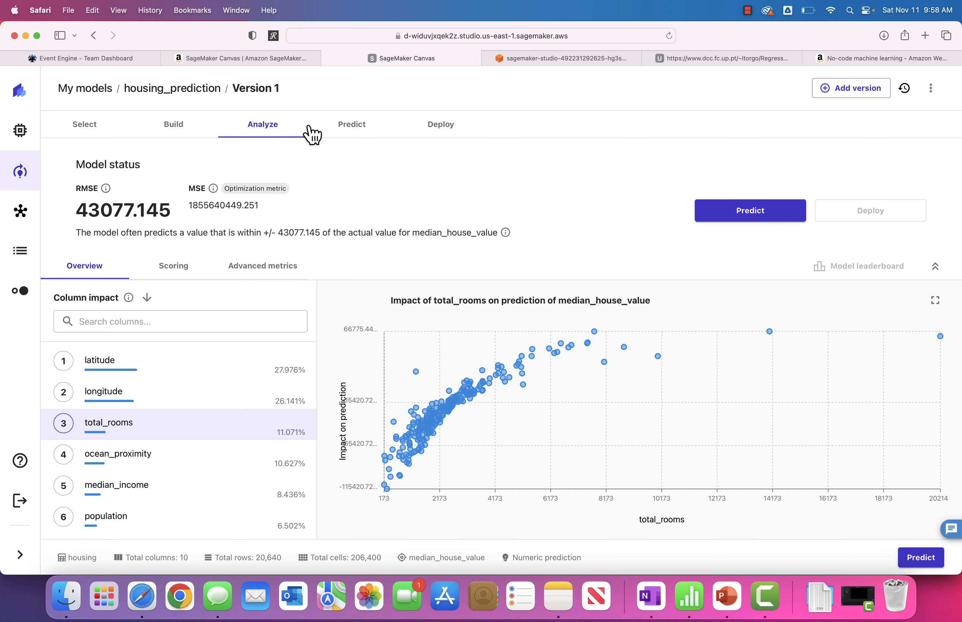
View the model's single prediction page and return to its batch prediction page
click(354, 129)
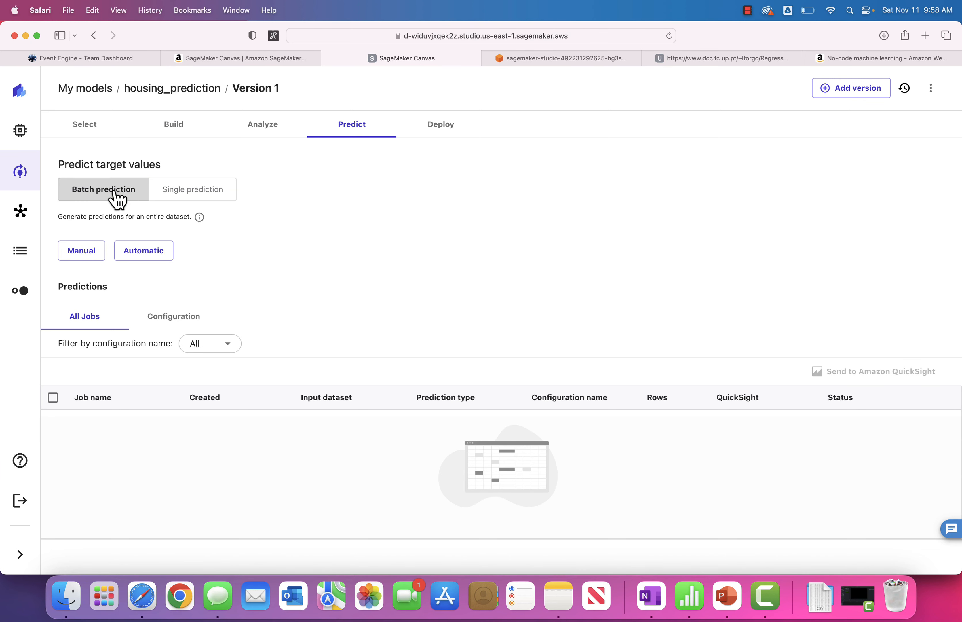
click(223, 193)
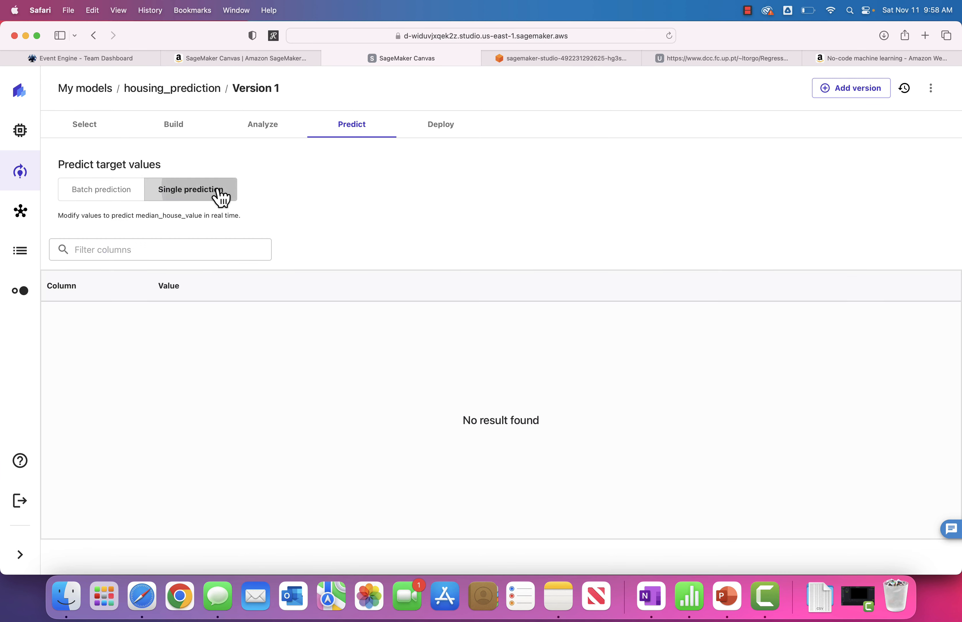
click(128, 191)
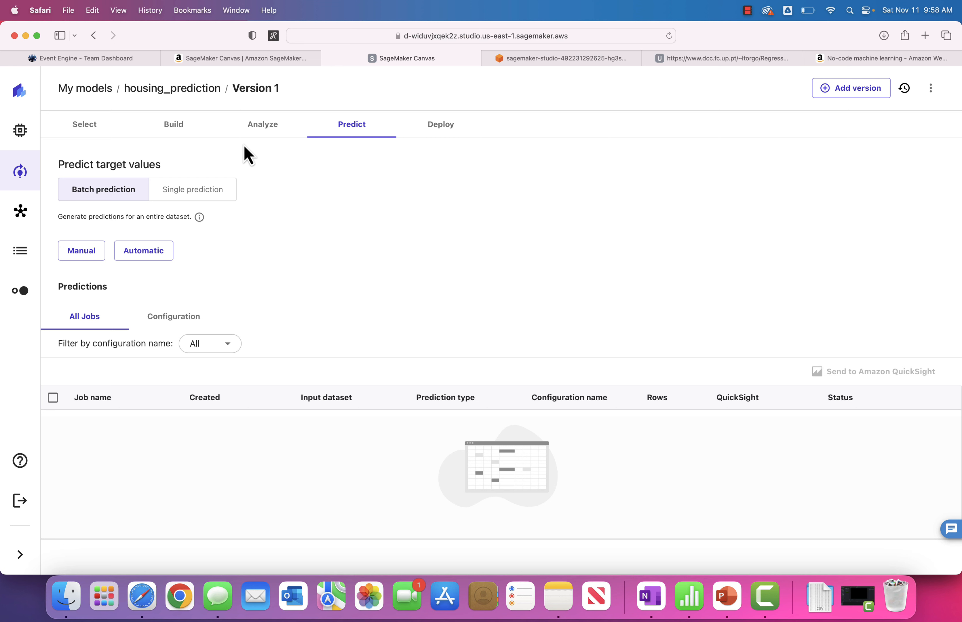
Show the models as a list, reopen version V1 of housing_prediction, dismiss the feedback survey, and return to its prediction page
click(21, 173)
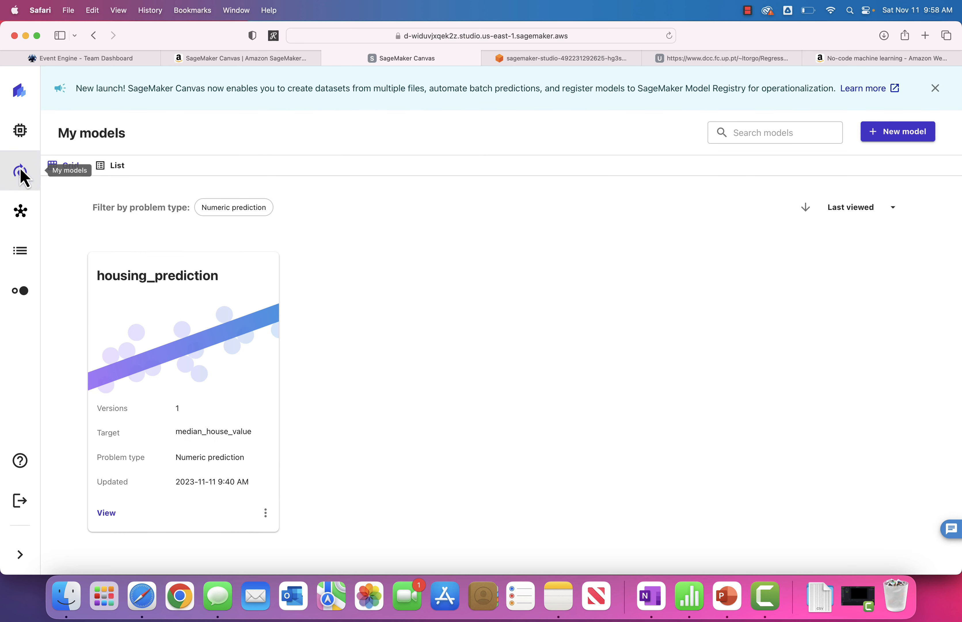
click(116, 166)
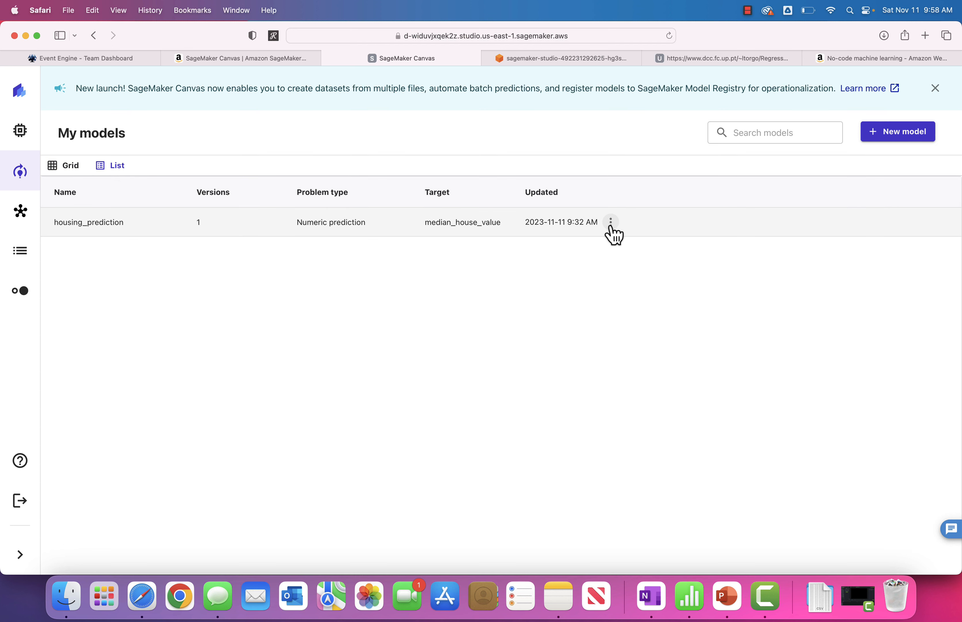
click(111, 225)
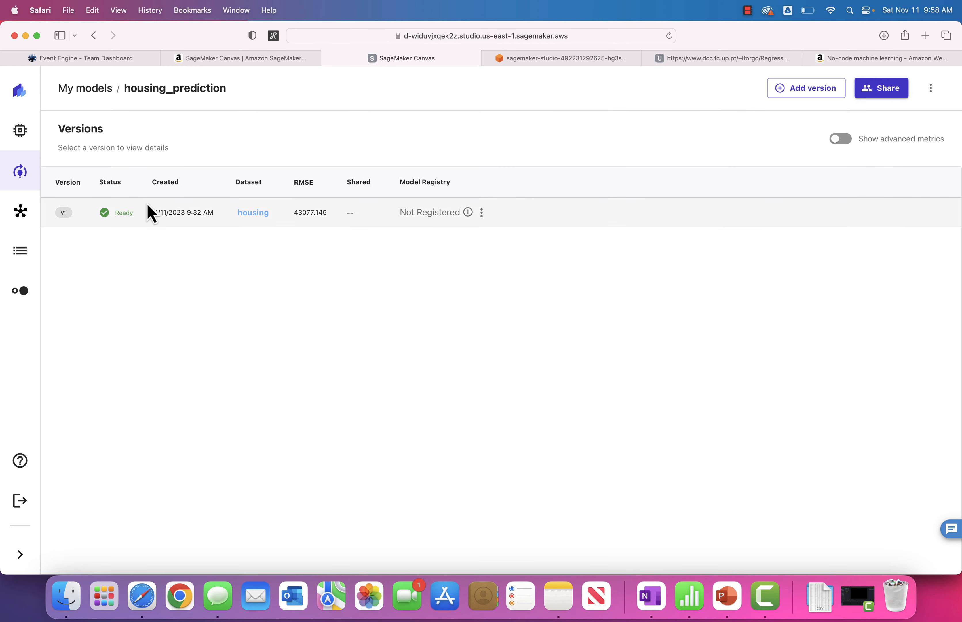
click(65, 212)
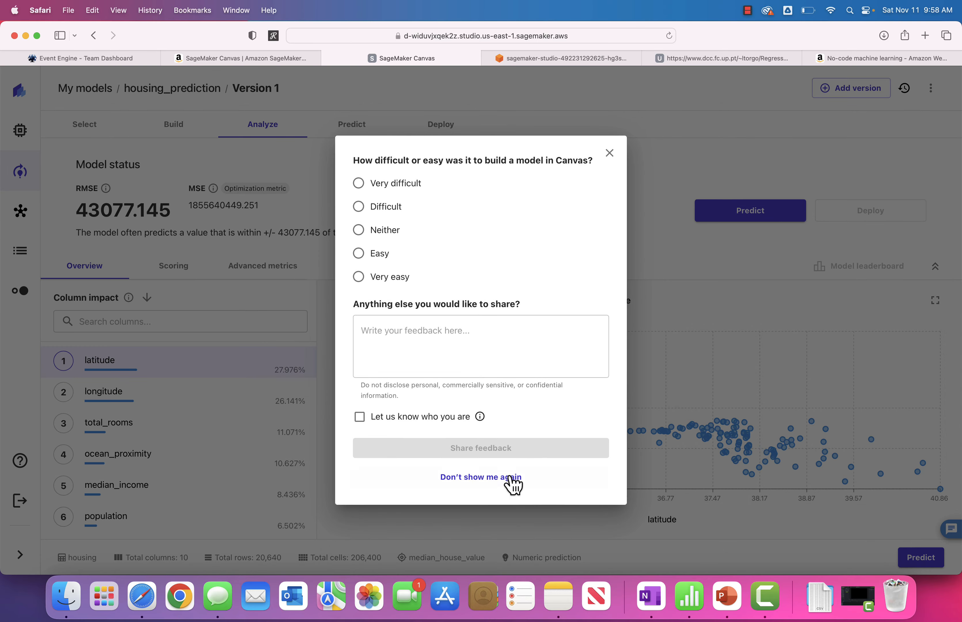
click(609, 153)
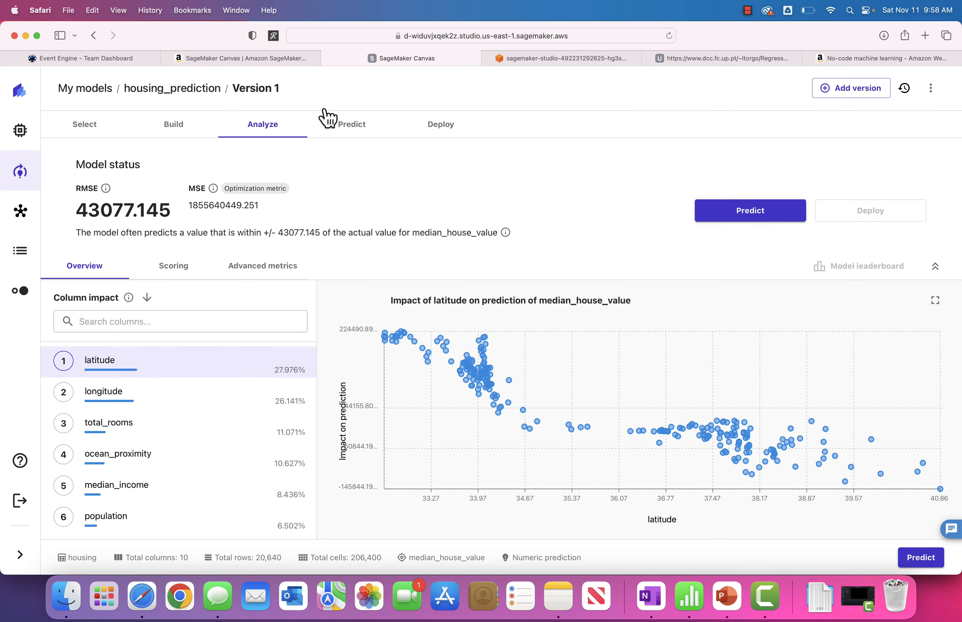
click(354, 129)
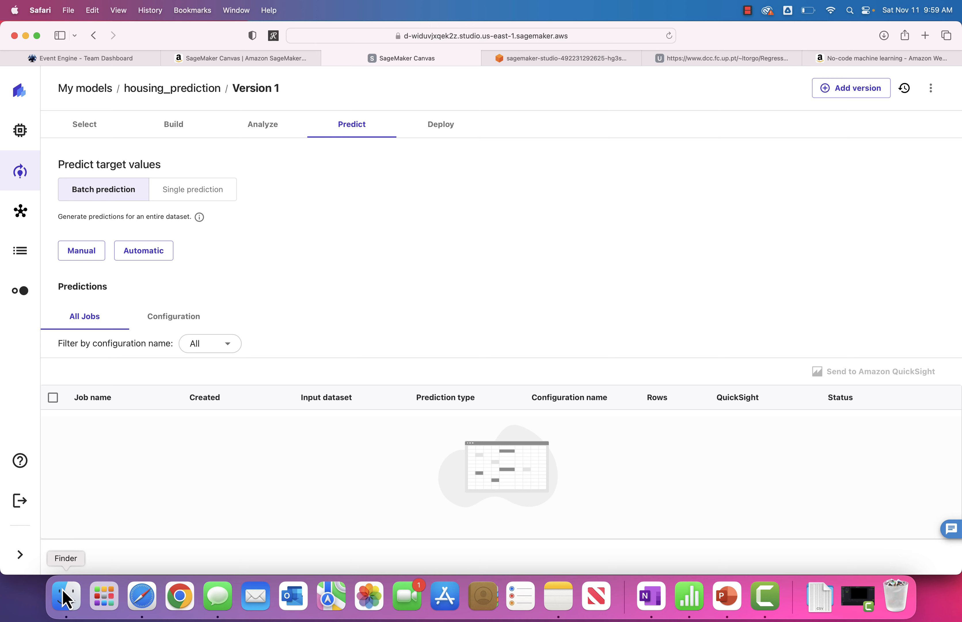
Preview housing.csv from the Downloads folder in Finder, highlight its median_house_value heading, and view the datasets in SageMaker Canvas
click(65, 598)
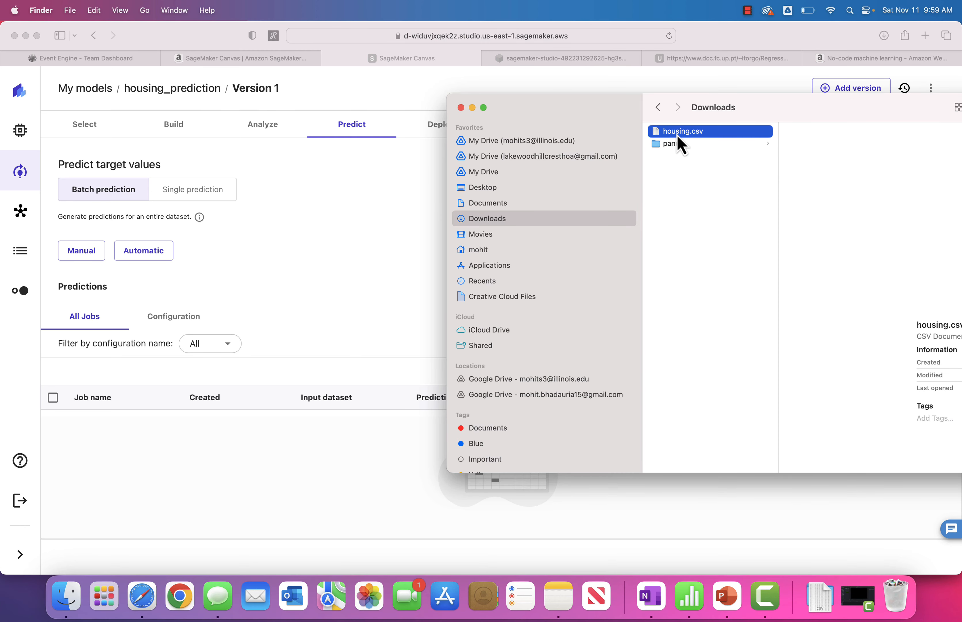
key(space)
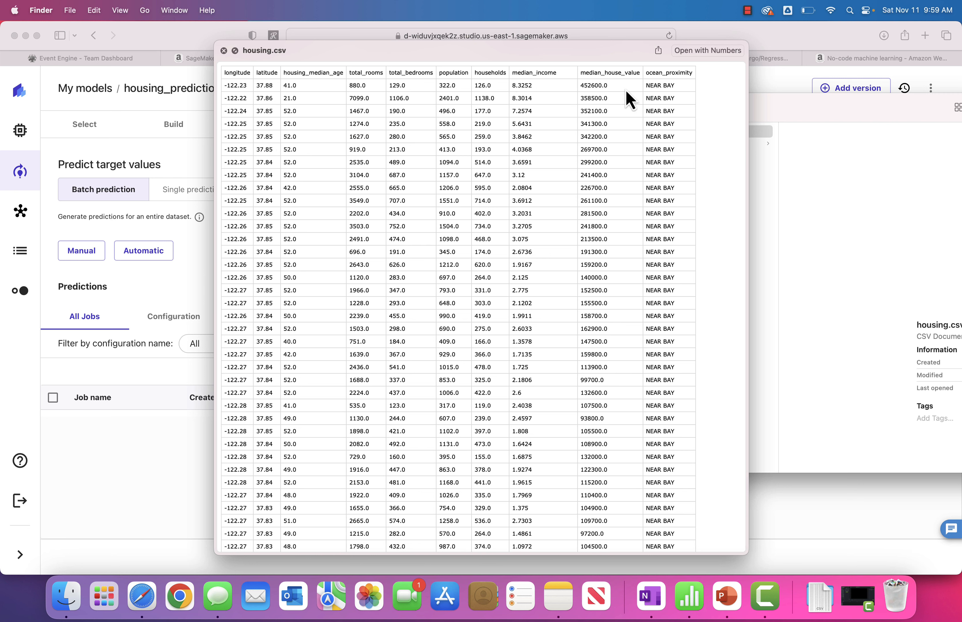
double_click(609, 73)
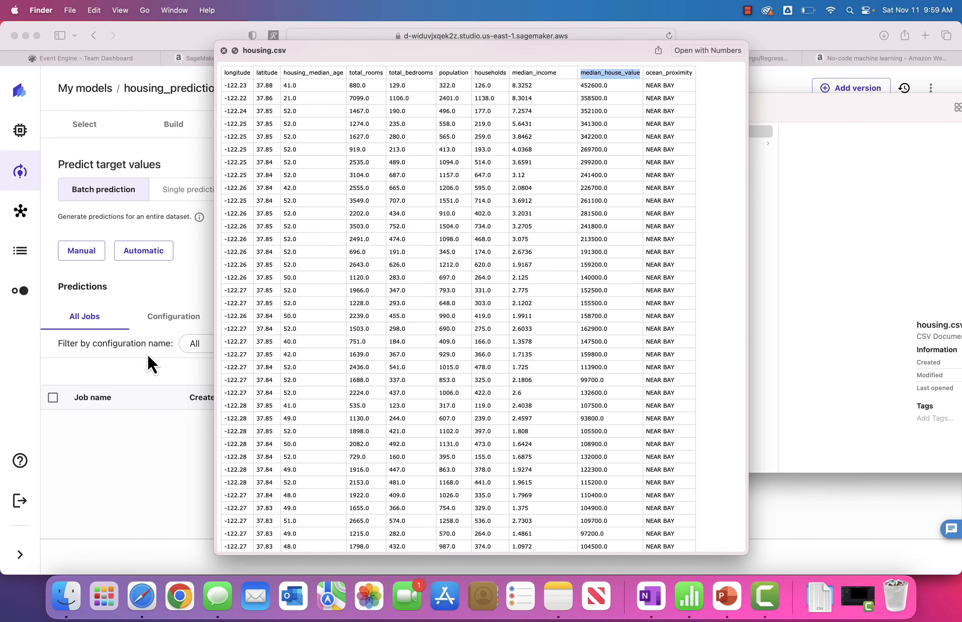
click(154, 296)
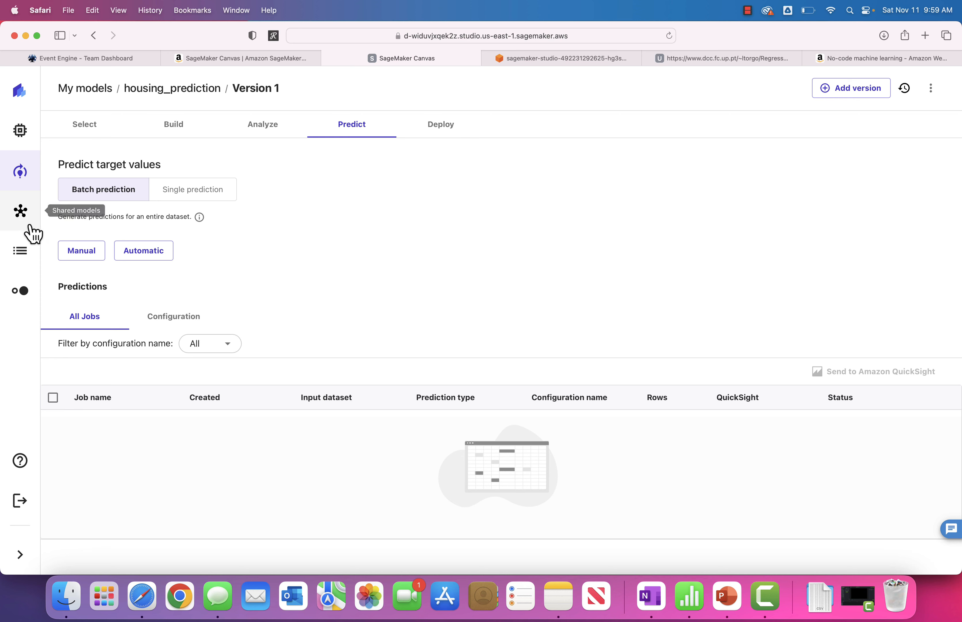
click(20, 251)
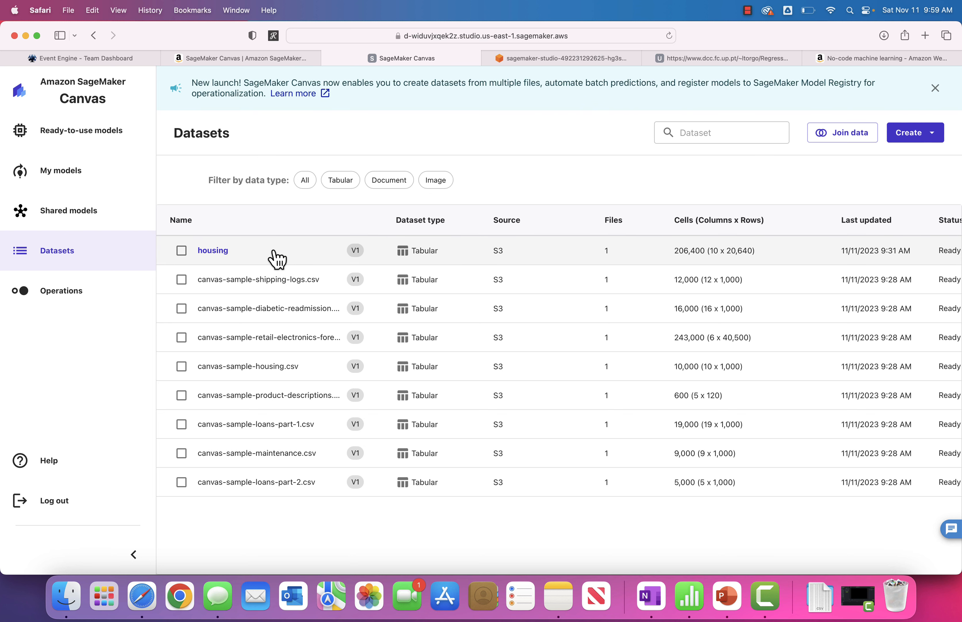
Open the prediction page for version V1 of the housing_prediction model, closing the feedback survey unanswered
click(66, 174)
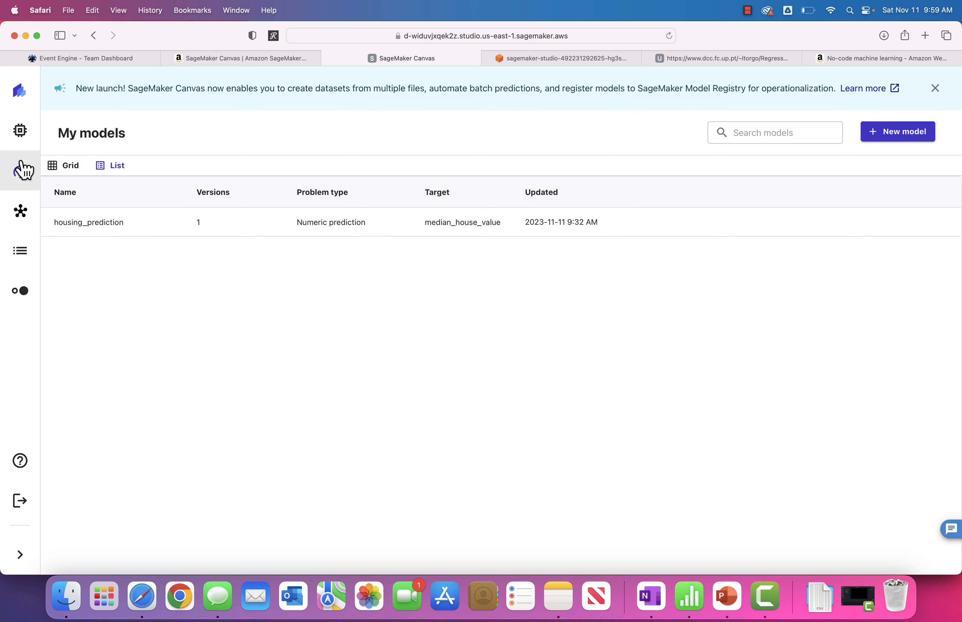
click(76, 226)
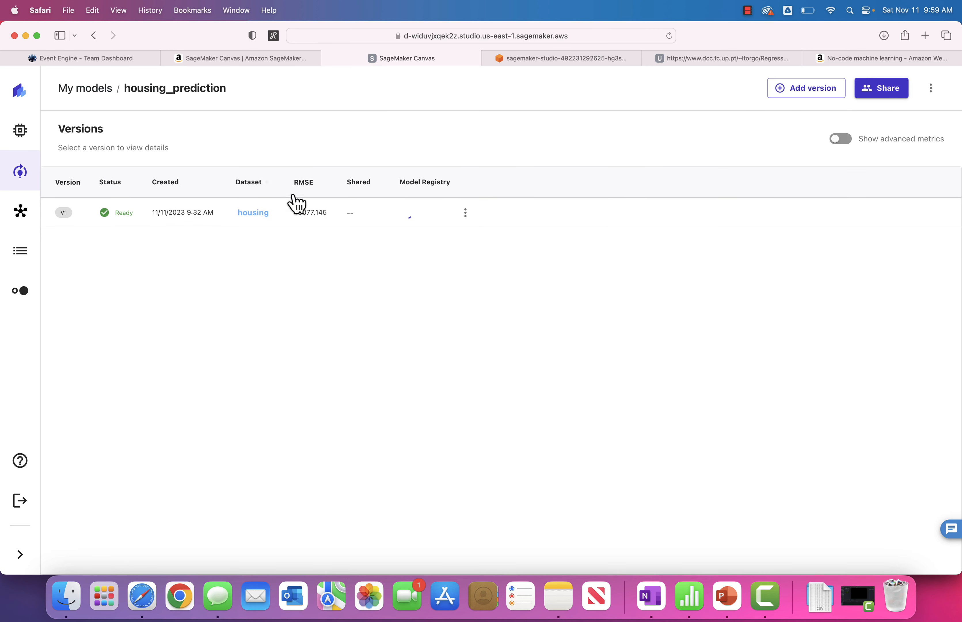
click(70, 218)
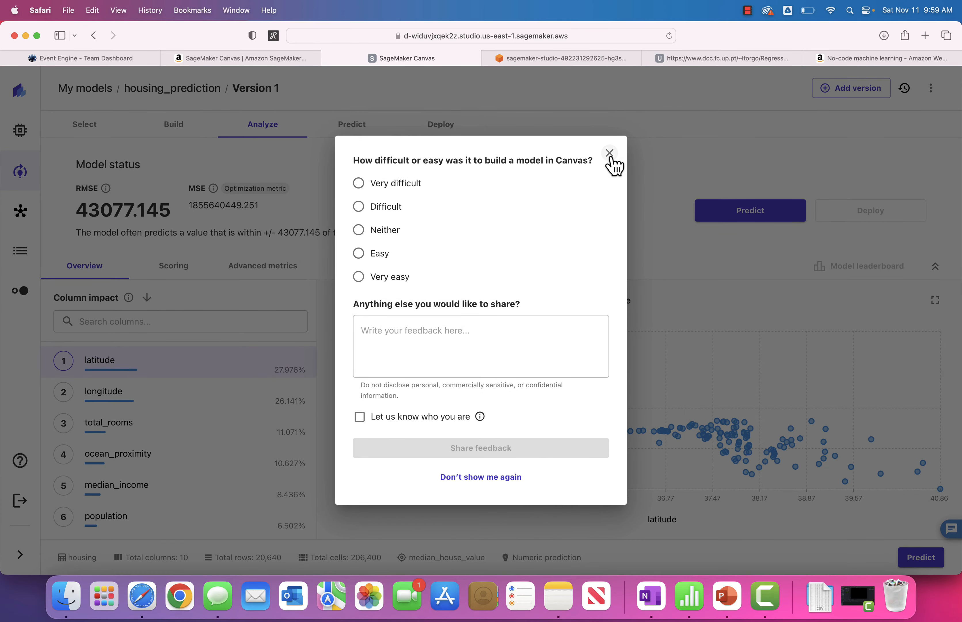
click(610, 156)
click(357, 129)
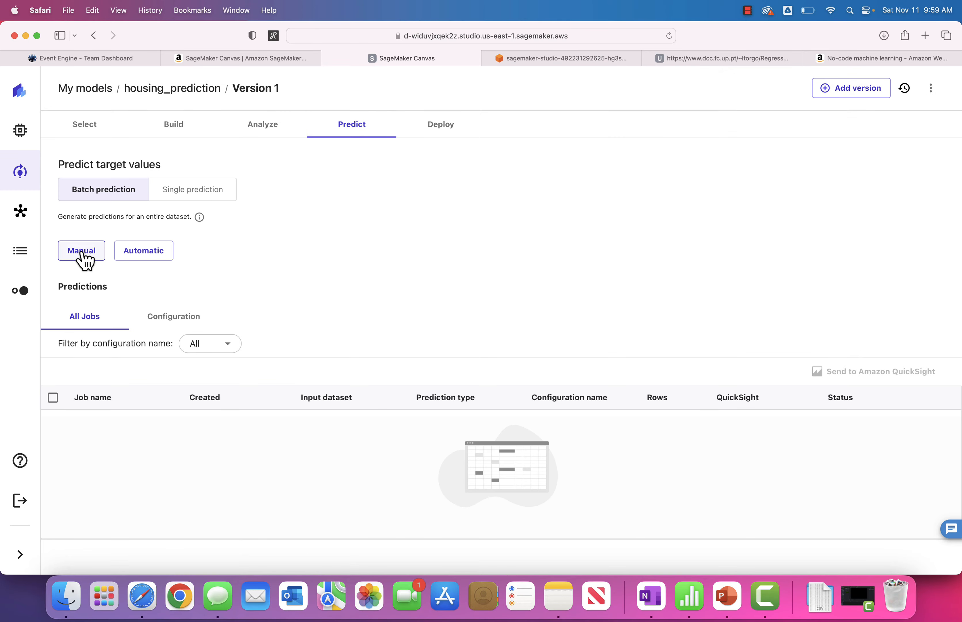
Generate manual batch predictions for the housing dataset and switch to single prediction
click(82, 252)
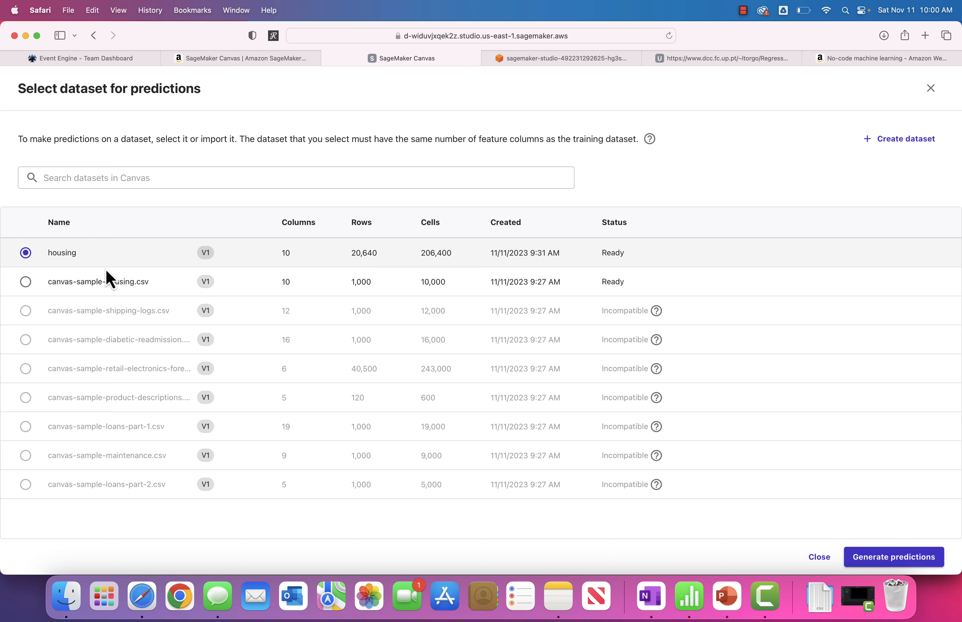
click(891, 559)
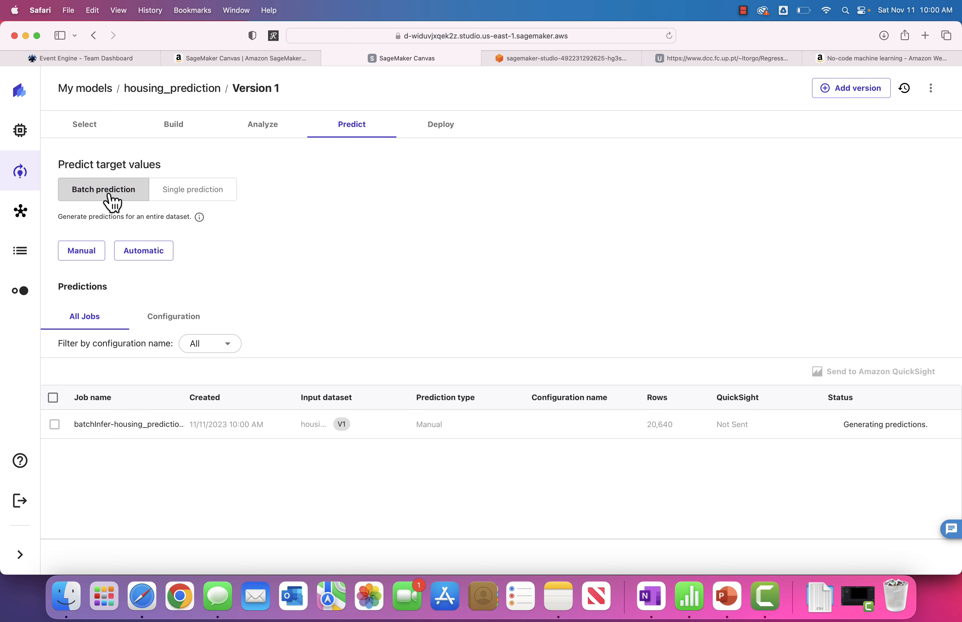
click(193, 202)
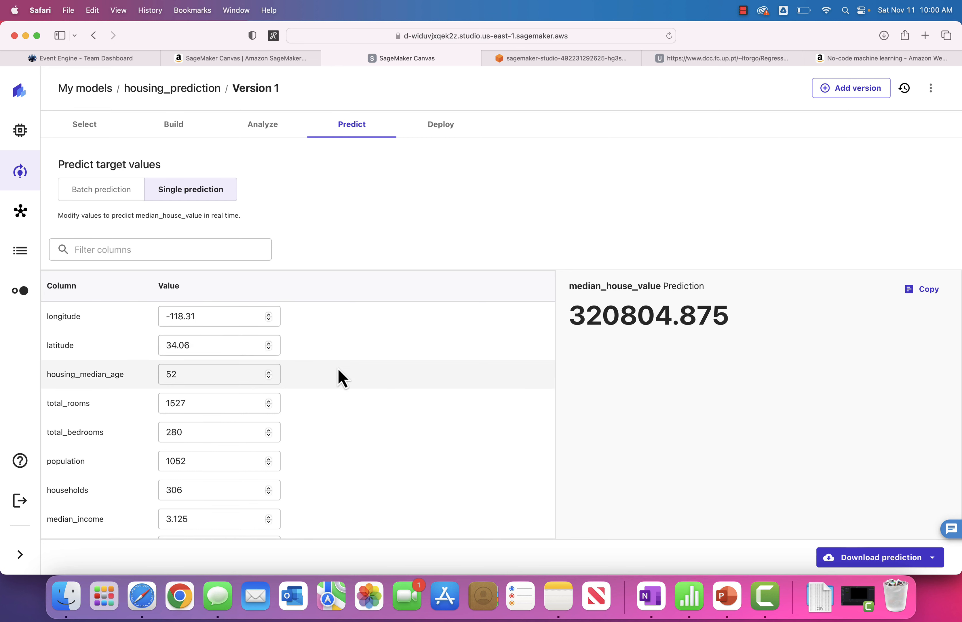
Set longitude to -125.31 and latitude to 60.06 for the single prediction
scroll(339, 378, down, 2)
scroll(339, 378, up, 2)
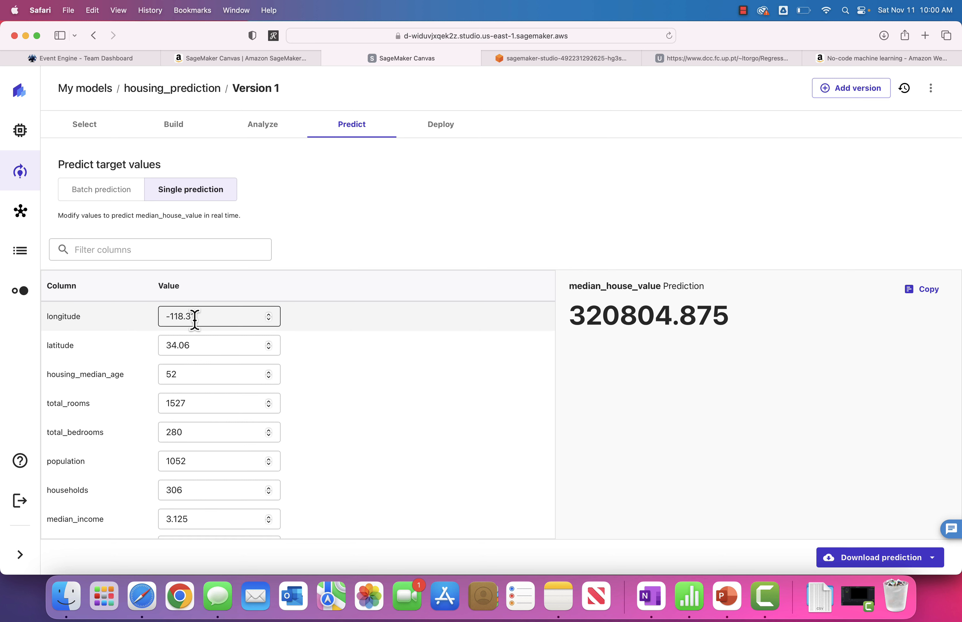
click(182, 316)
key(BackSpace)
key(BackSpace)
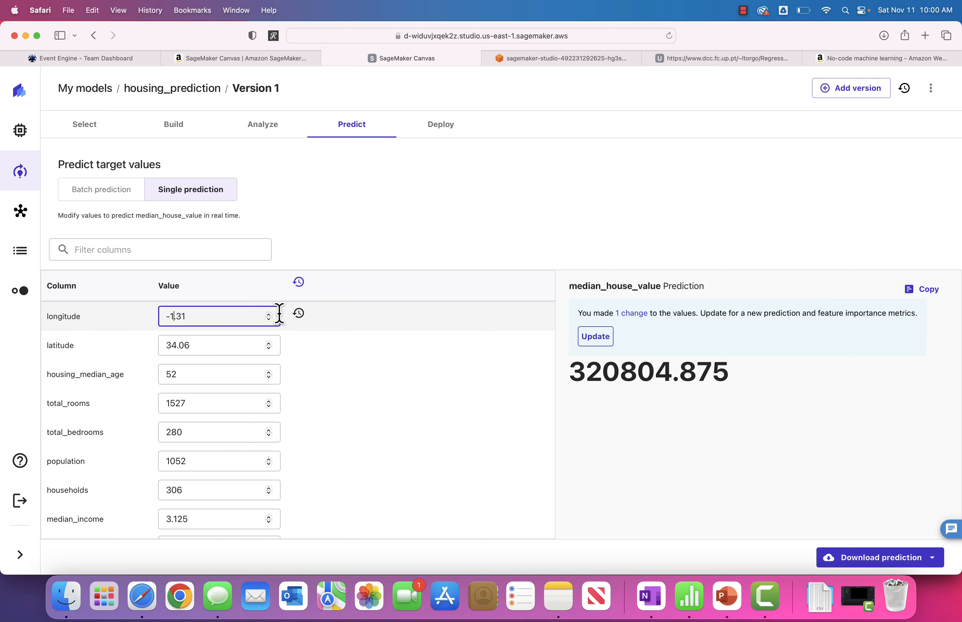
click(183, 345)
key(BackSpace)
key(BackSpace)
text(60)
Set housing_median_age to 100, total_rooms to 1300 and total_bedrooms to 150
click(216, 376)
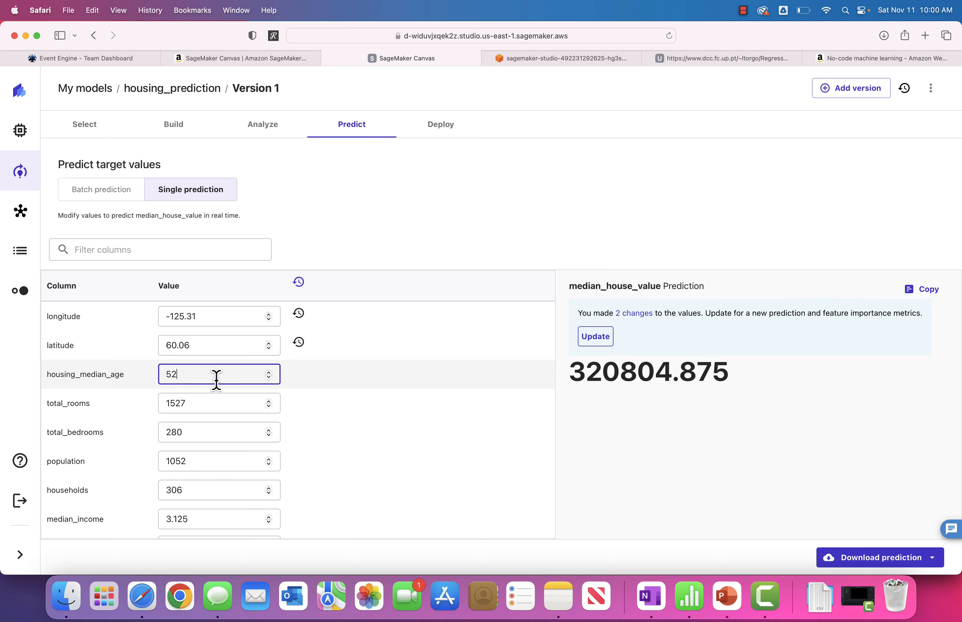
text(100)
click(229, 404)
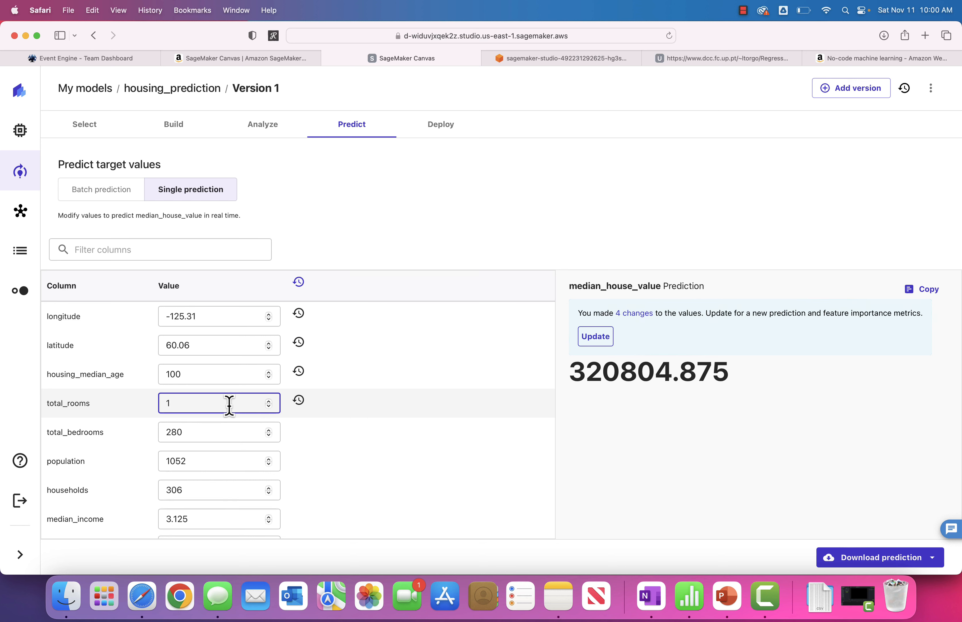
click(222, 432)
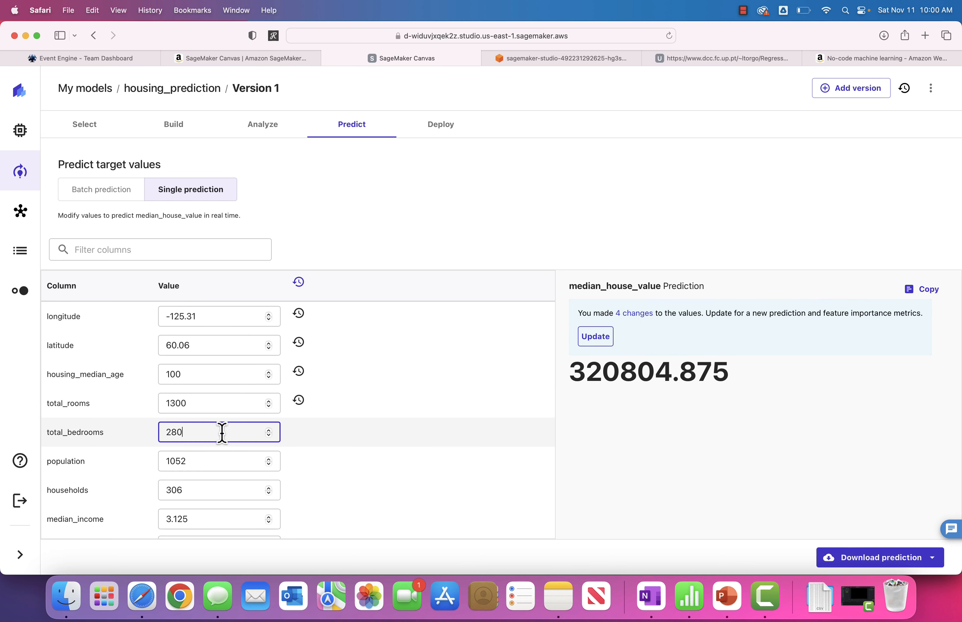
key(BackSpace)
key(BackSpace)
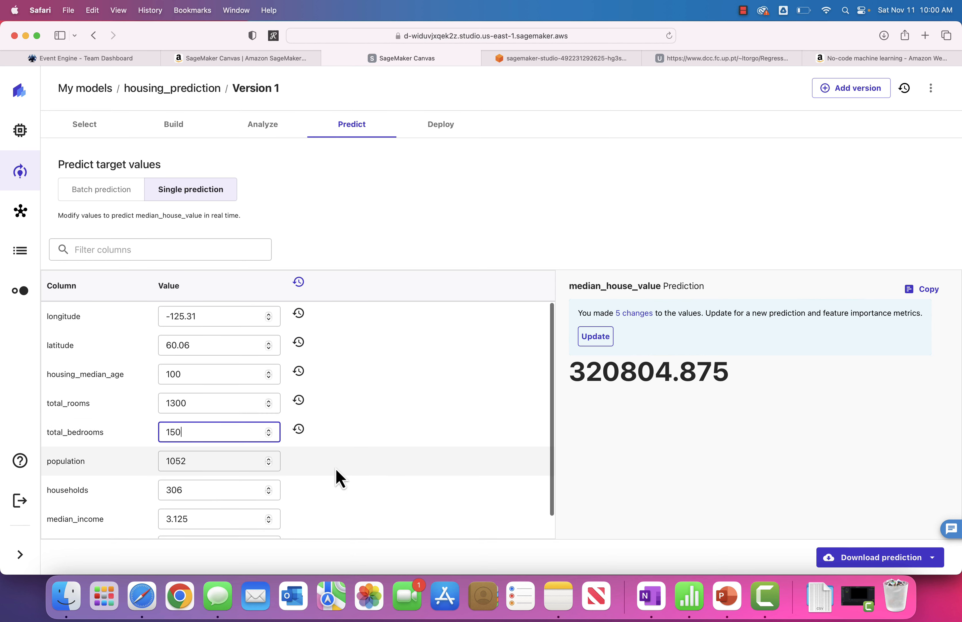
Set population to 10000 and update the median_house_value prediction with the changed values
scroll(307, 469, down, 2)
double_click(204, 437)
text(1)
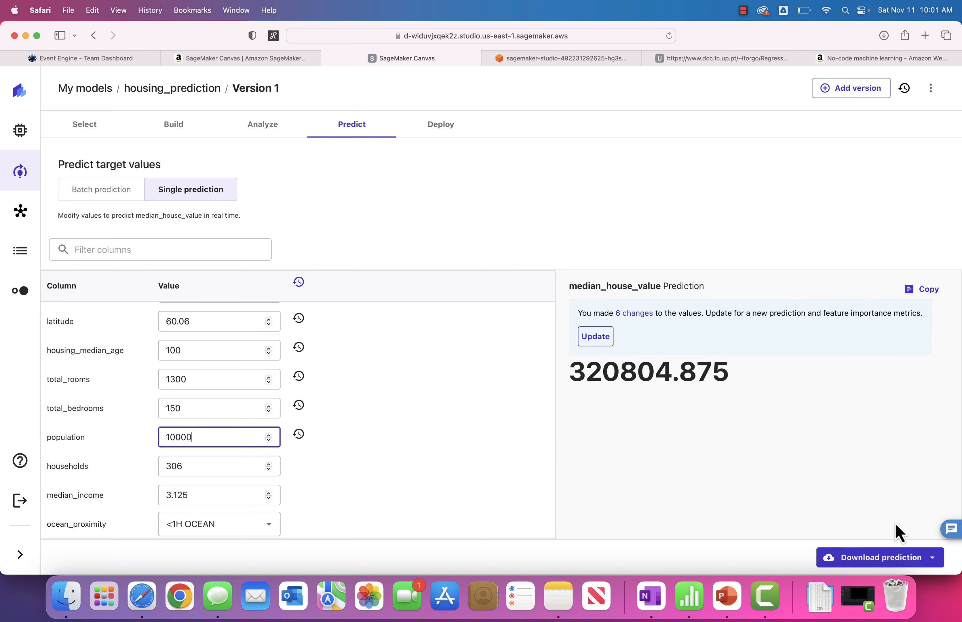
click(784, 484)
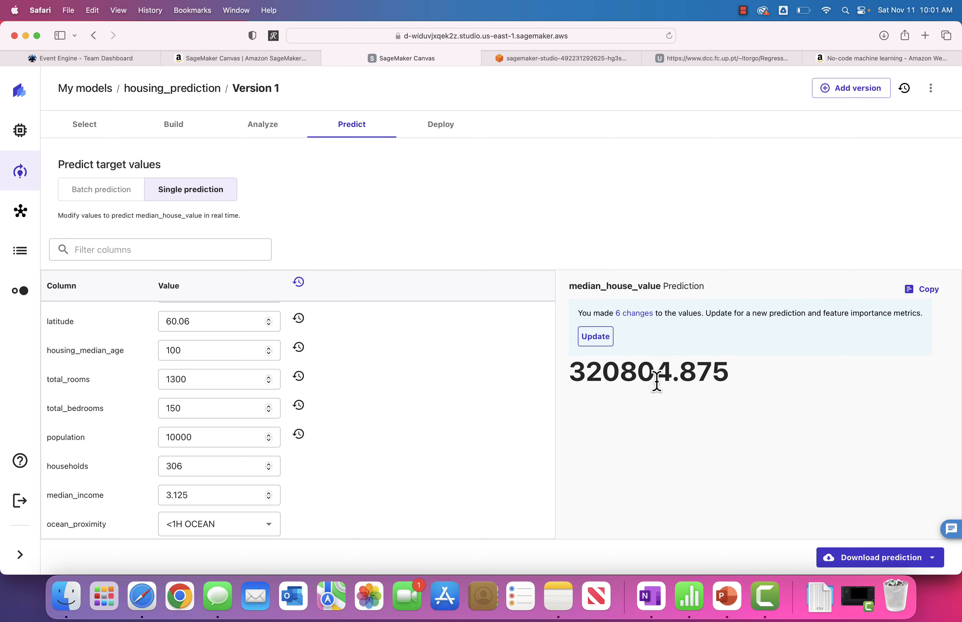
click(600, 343)
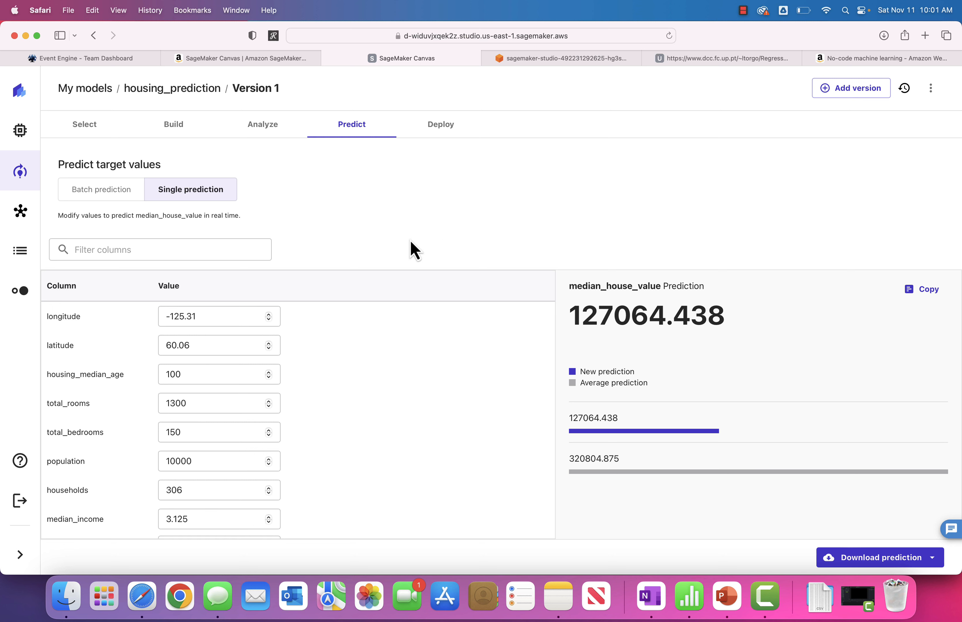
Return to batch prediction and download the housing job's results, allowing downloads from the SageMaker site
click(89, 192)
mouse_move(661, 442)
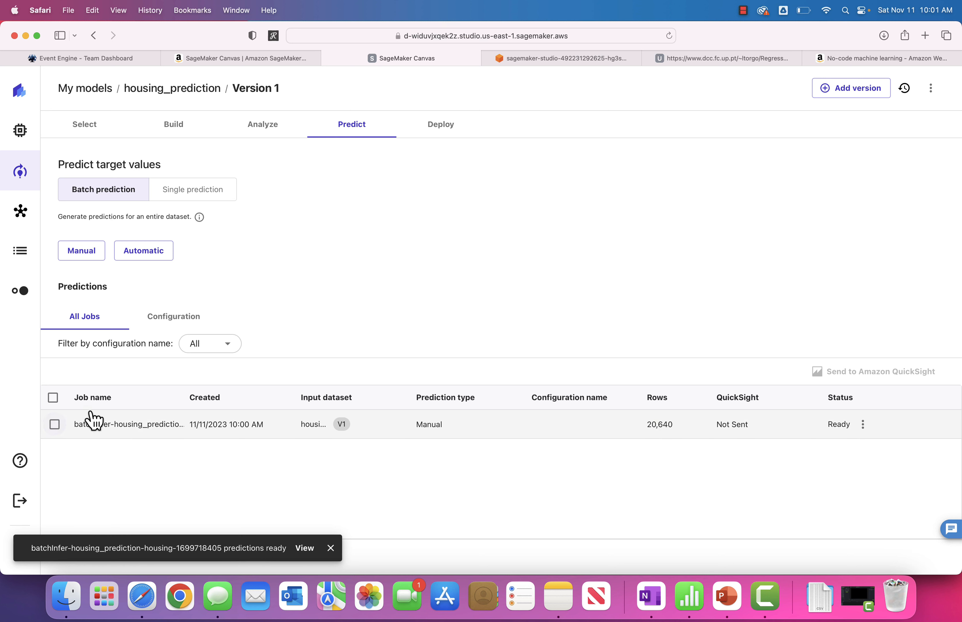
click(55, 424)
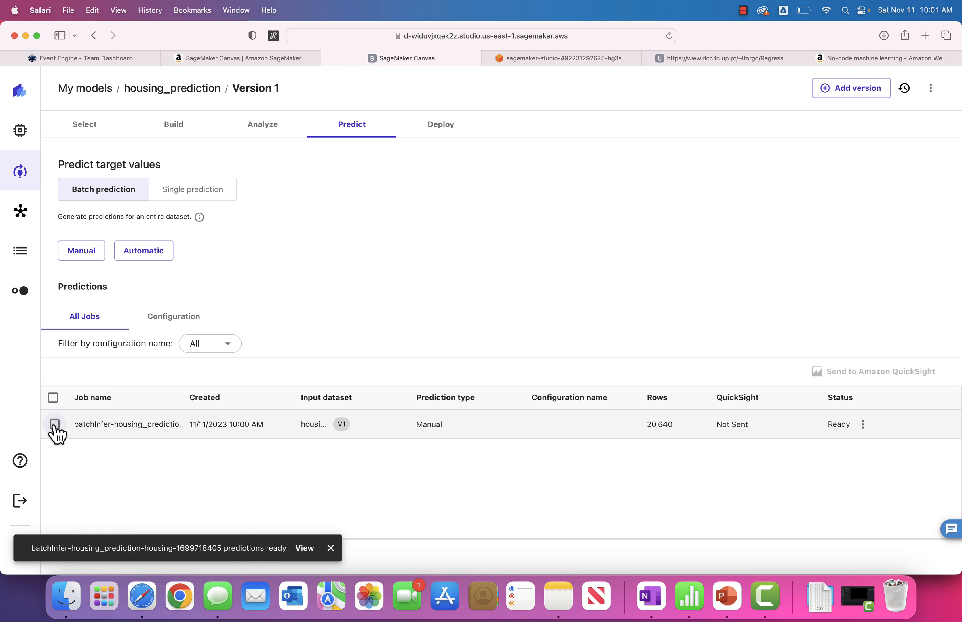
click(863, 423)
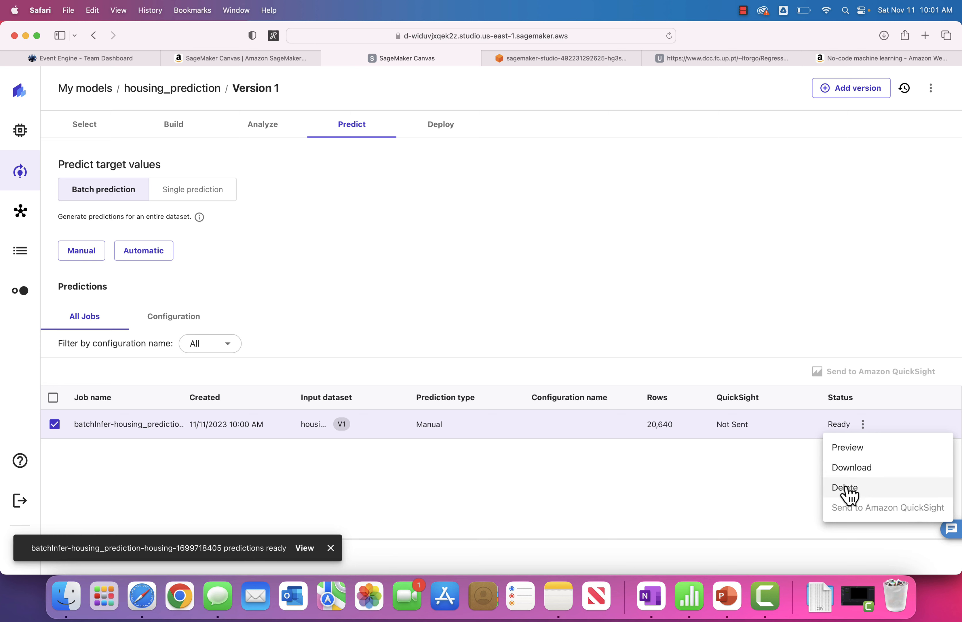
click(852, 471)
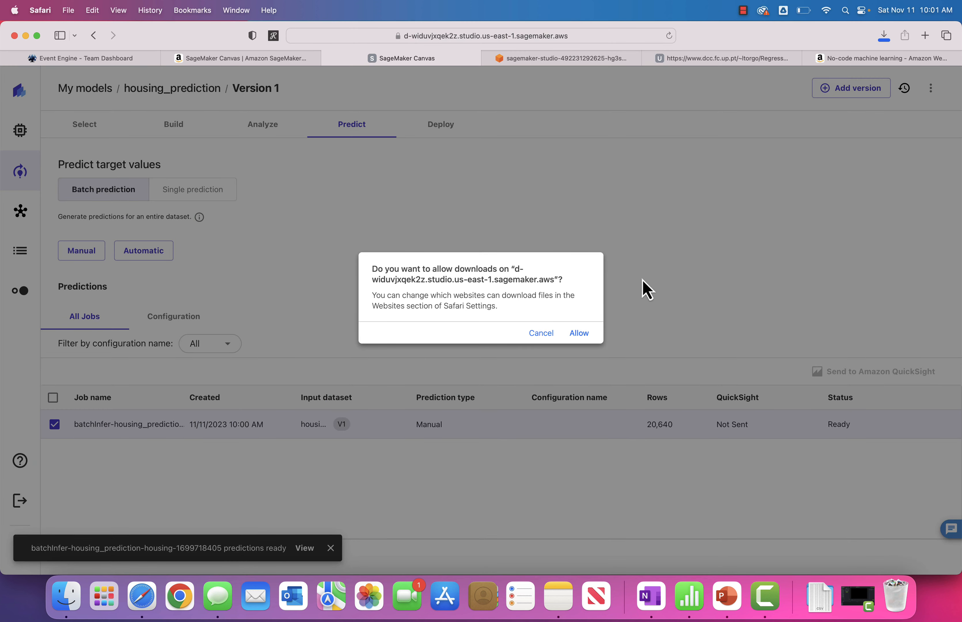
click(579, 332)
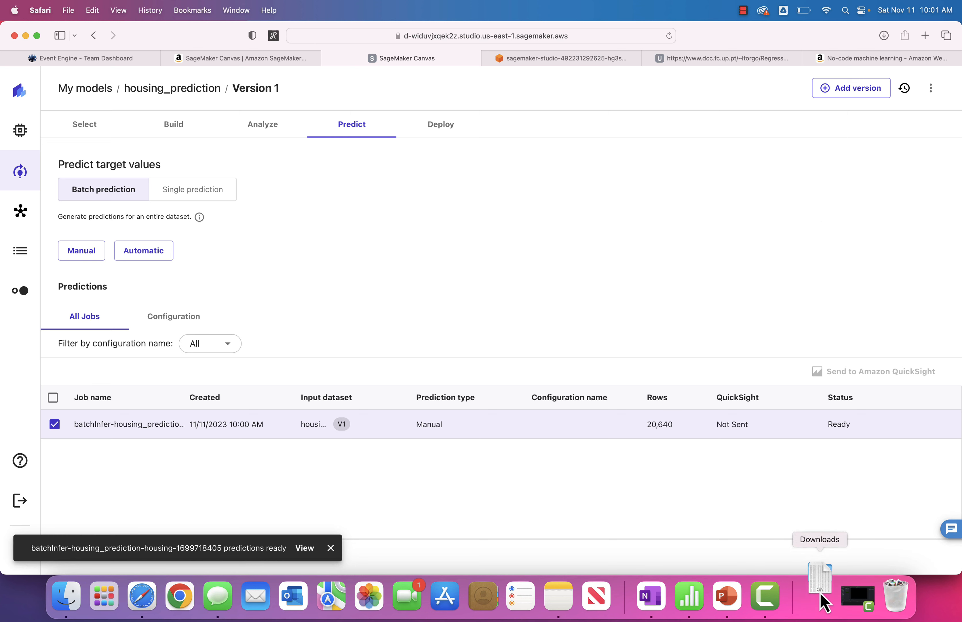
Open the downloaded full_prediction file in Numbers and enlarge its window to show all the columns
click(825, 603)
click(824, 514)
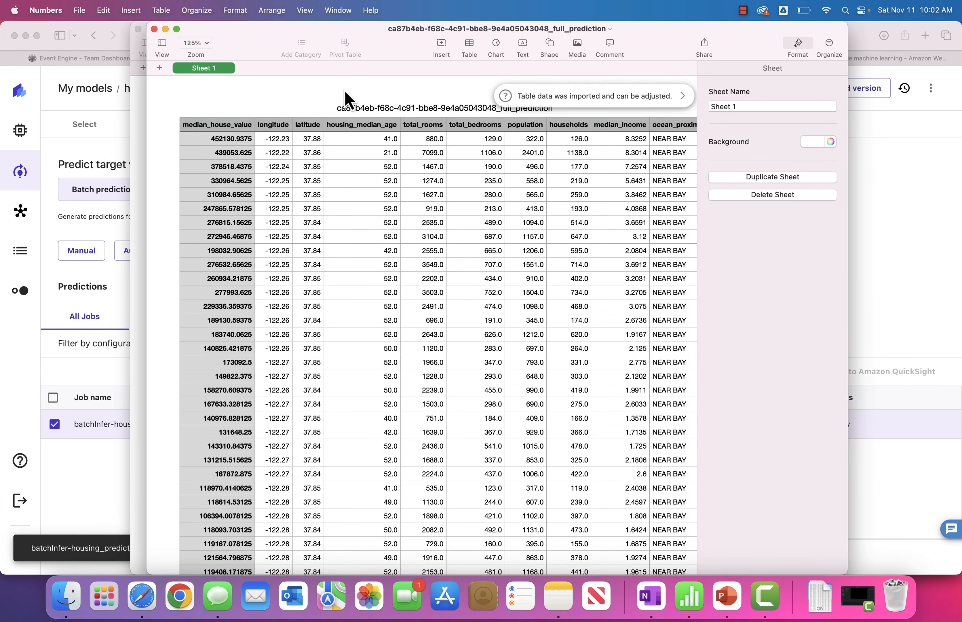
drag(273, 39, 133, 18)
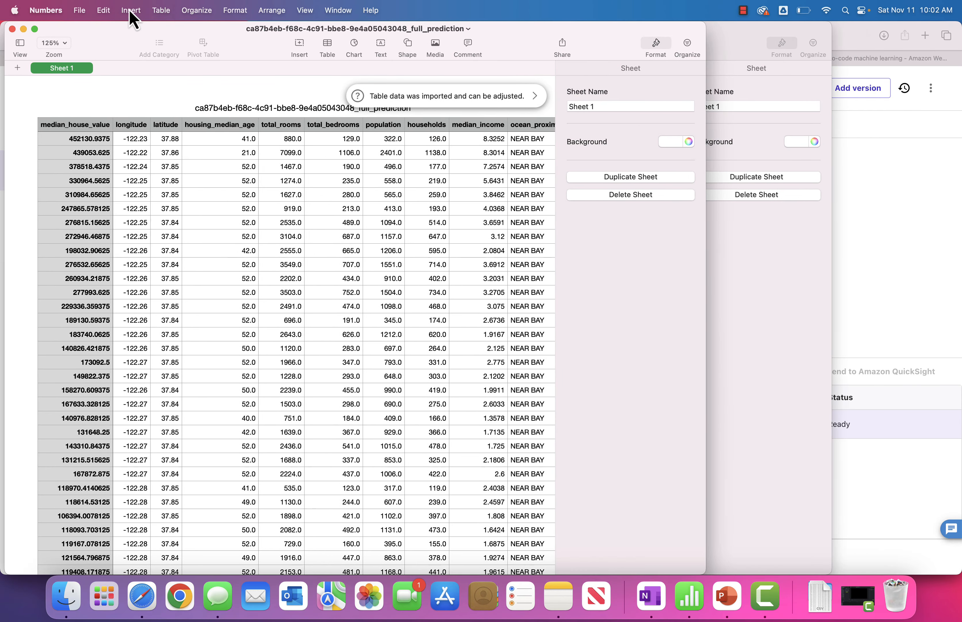
drag(705, 559, 960, 559)
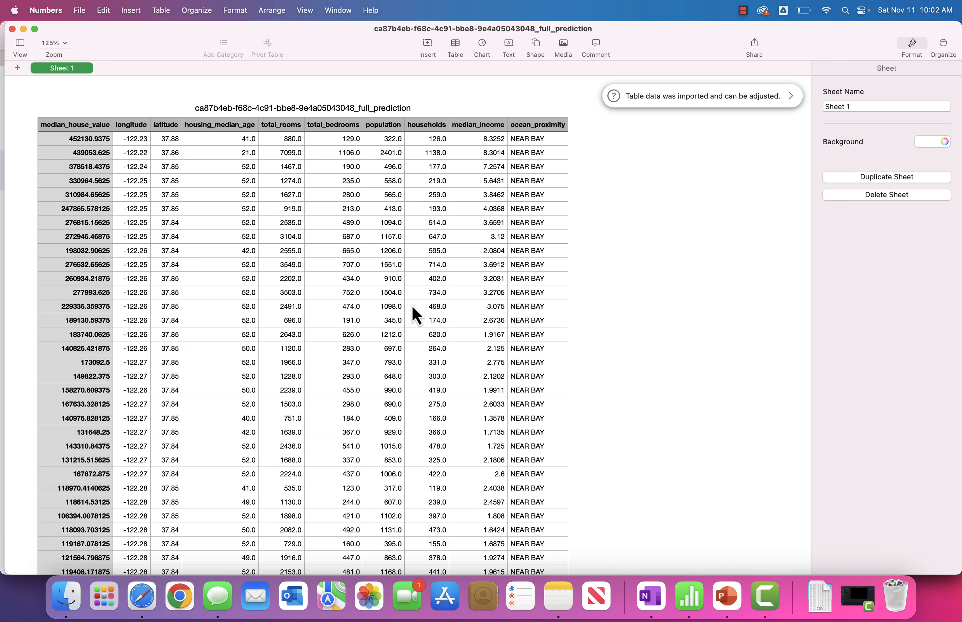
Examine the predicted median_house_value figures row by row, close the spreadsheet, and return to SageMaker Canvas
click(81, 153)
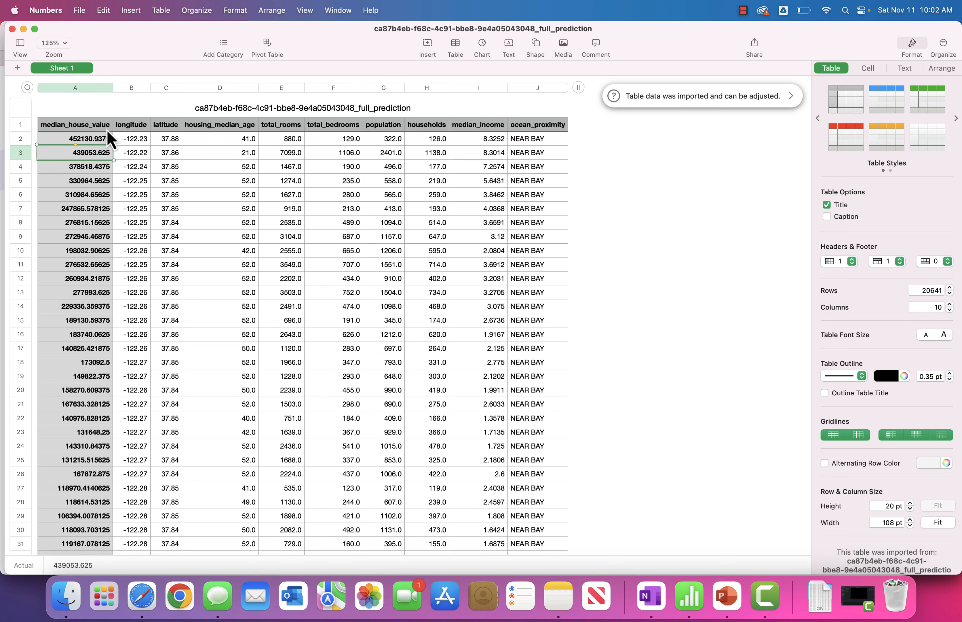
click(97, 131)
key(Down)
key(Down)
key(Down)
key(Down)
key(Down)
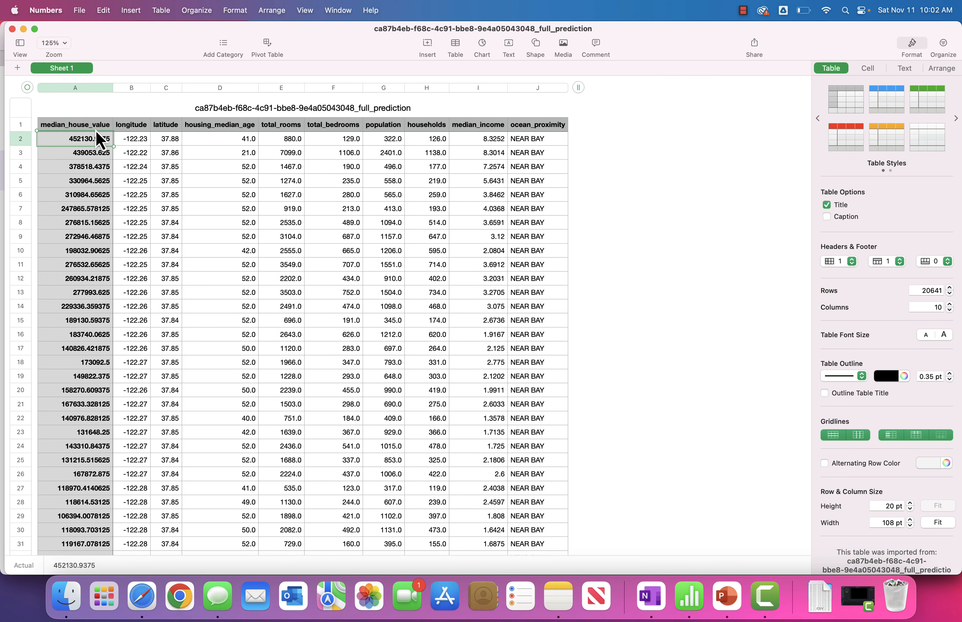
key(Down)
key(Down)
key(Down)
key(Down)
key(Down)
key(Down)
key(Down)
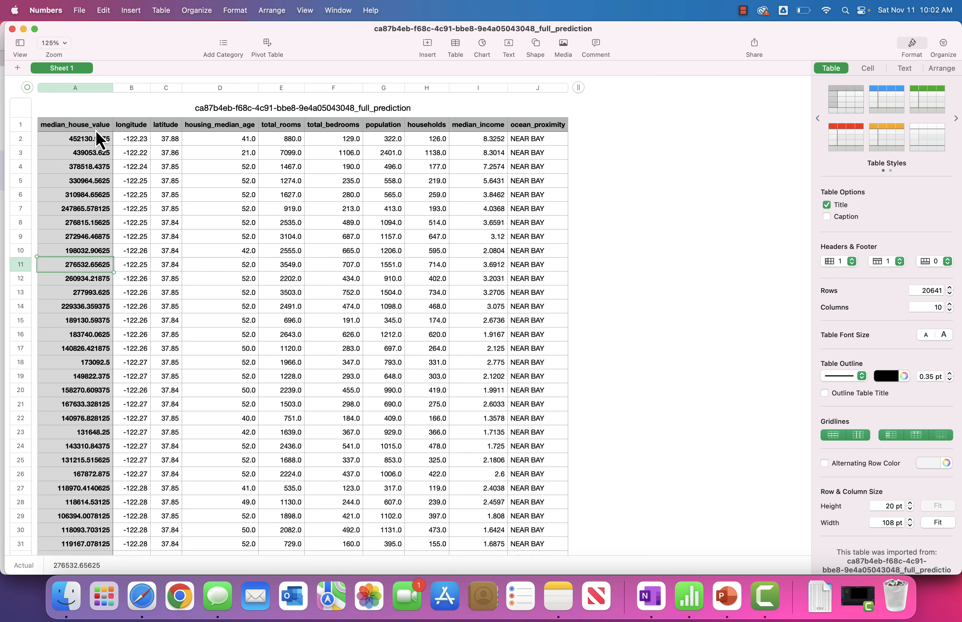
click(12, 29)
click(92, 90)
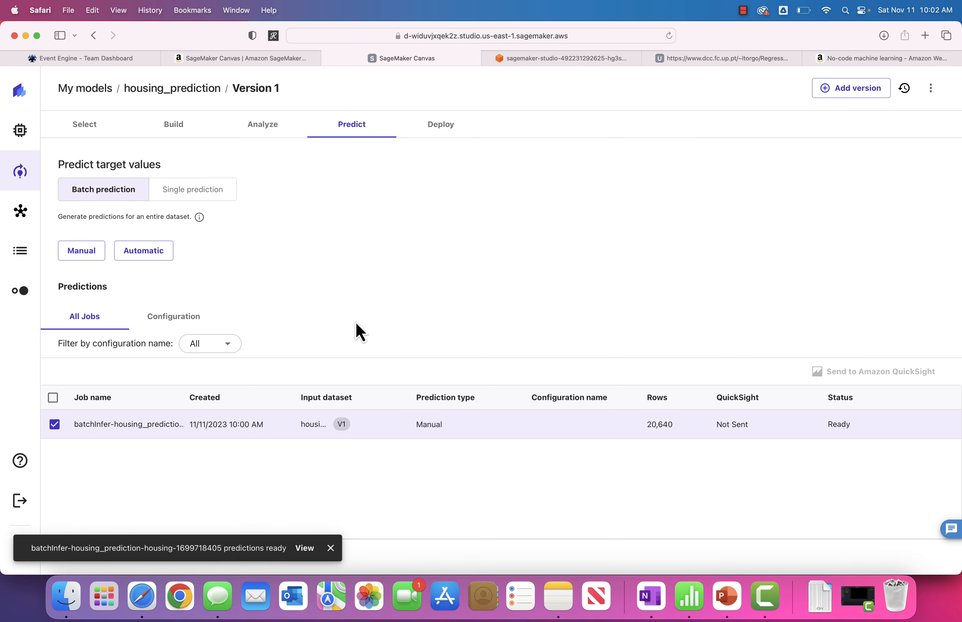
Preview the housing batch prediction job's results, close the preview, and check the other actions available for the job
click(863, 424)
click(865, 449)
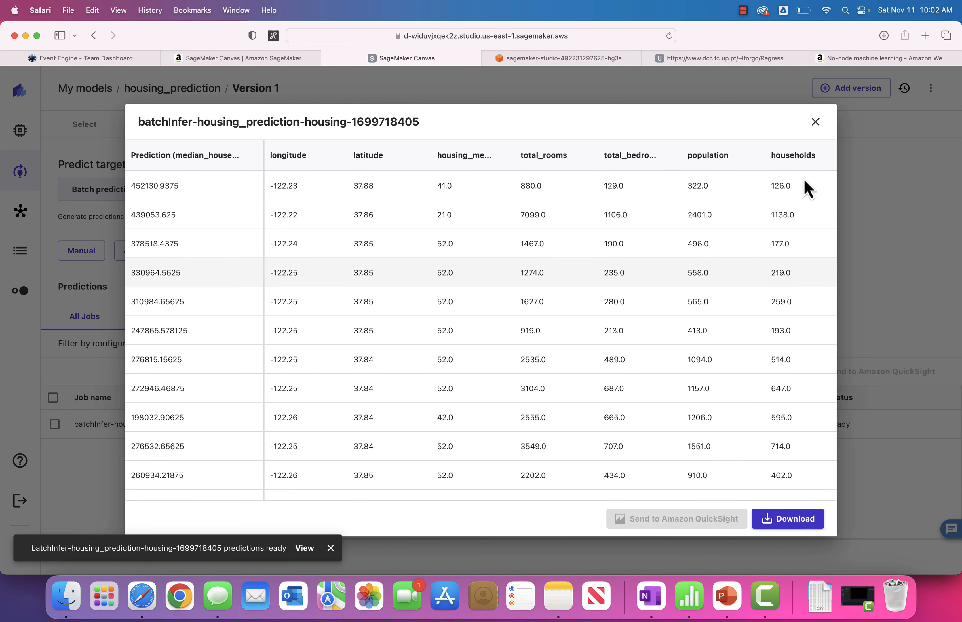
click(816, 121)
click(863, 424)
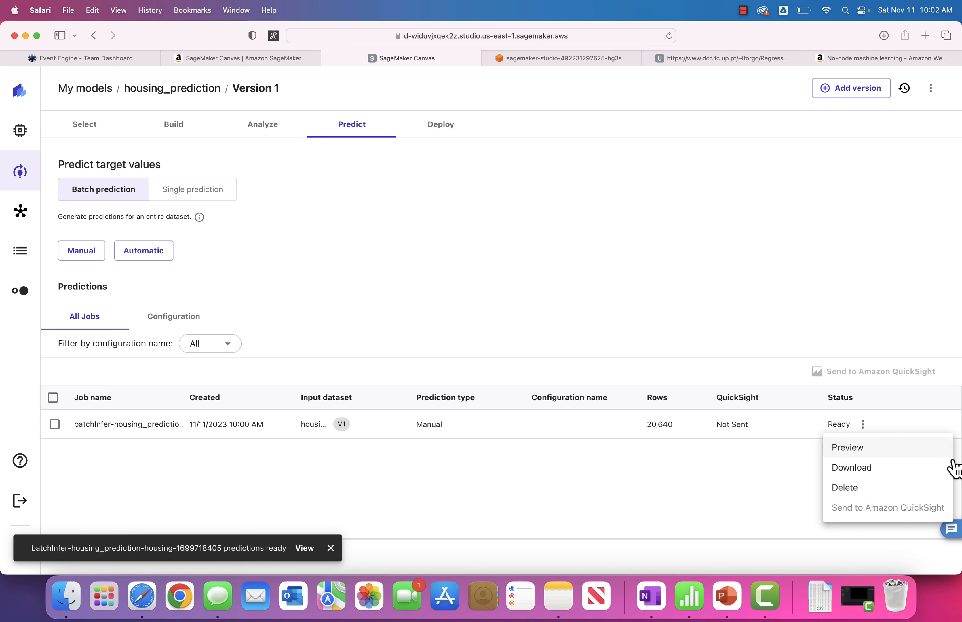
click(708, 500)
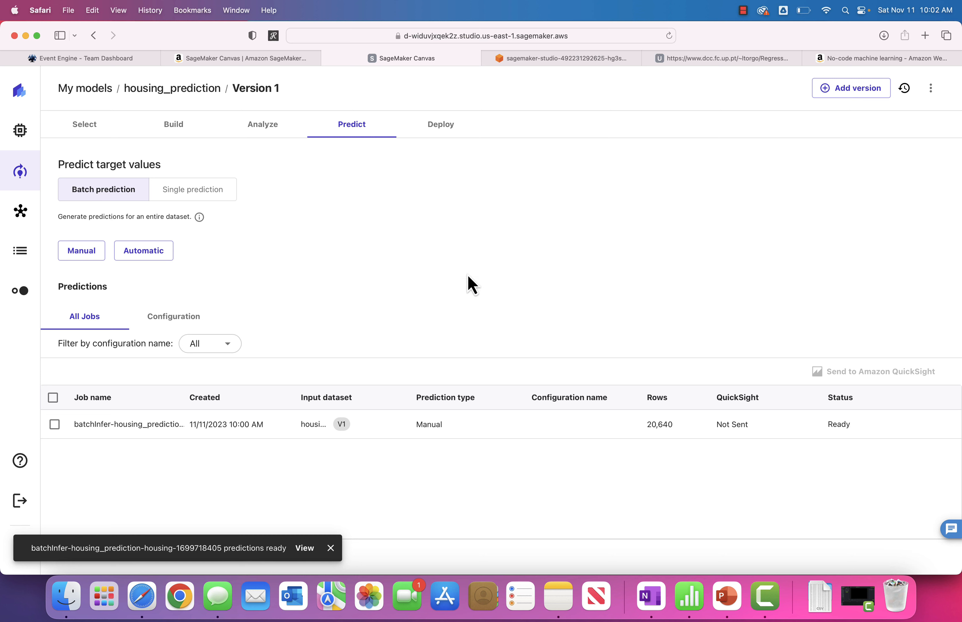